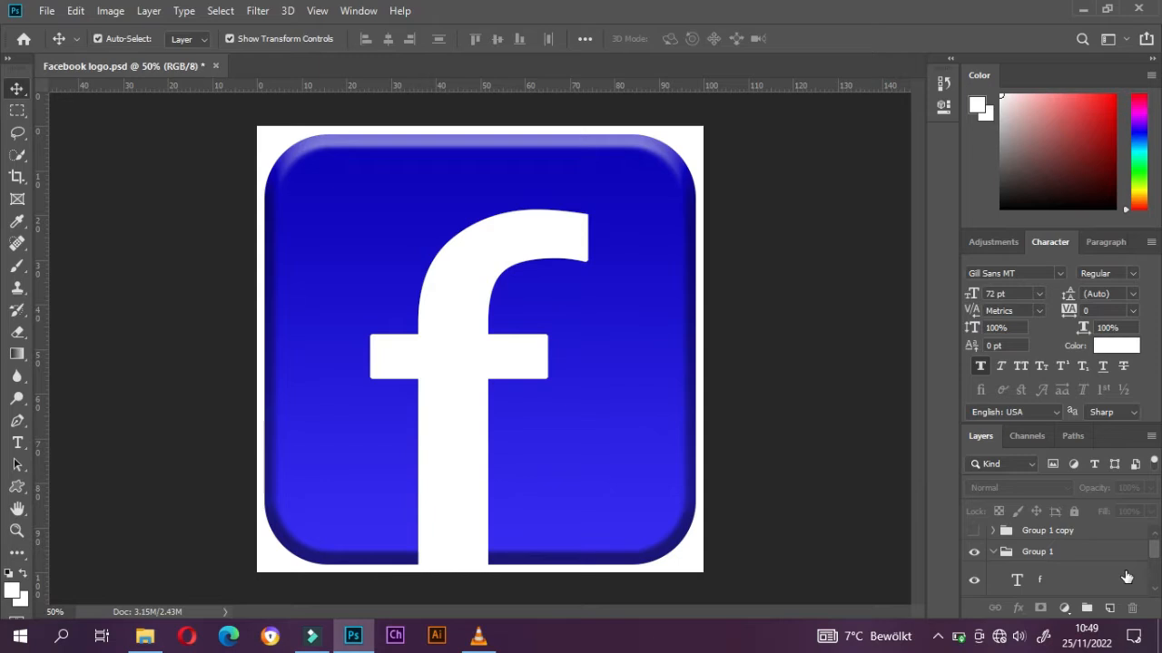
Create a new 3.5 x 3.5 inch document at 300 pixels/inch with RGB color and a white background.
{"action": "left_click", "coordinate": [46, 11]}
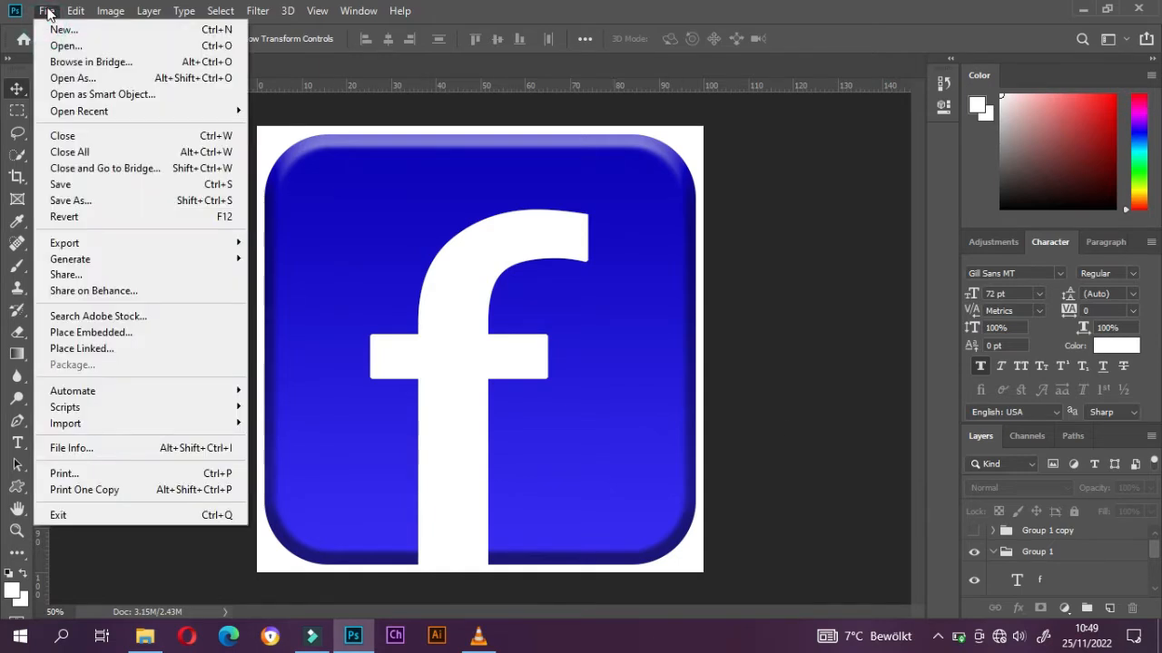
{"action": "left_click", "coordinate": [68, 31]}
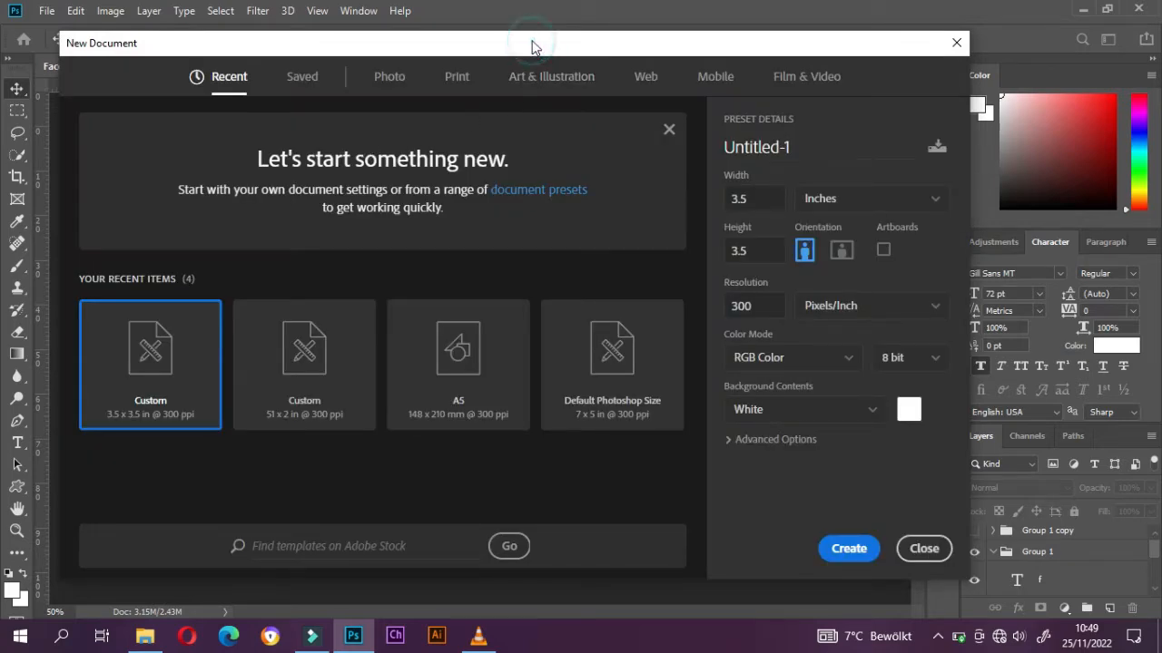
{"action": "left_click_drag", "start_coordinate": [533, 47], "coordinate": [567, 35]}
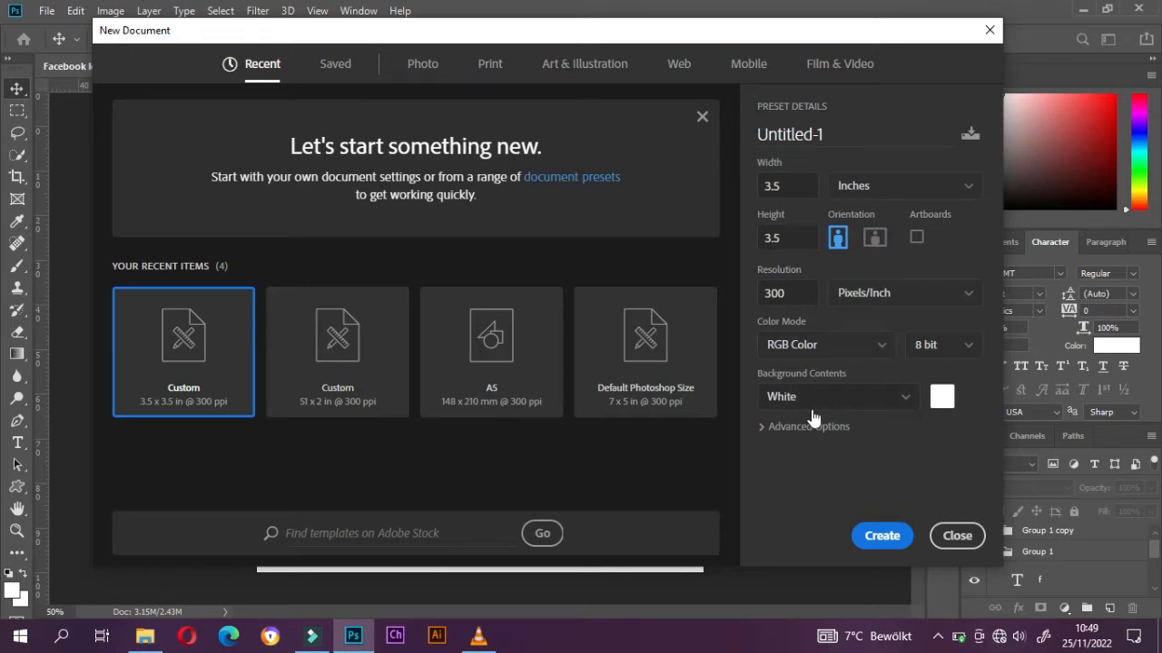
{"action": "left_click", "coordinate": [881, 536]}
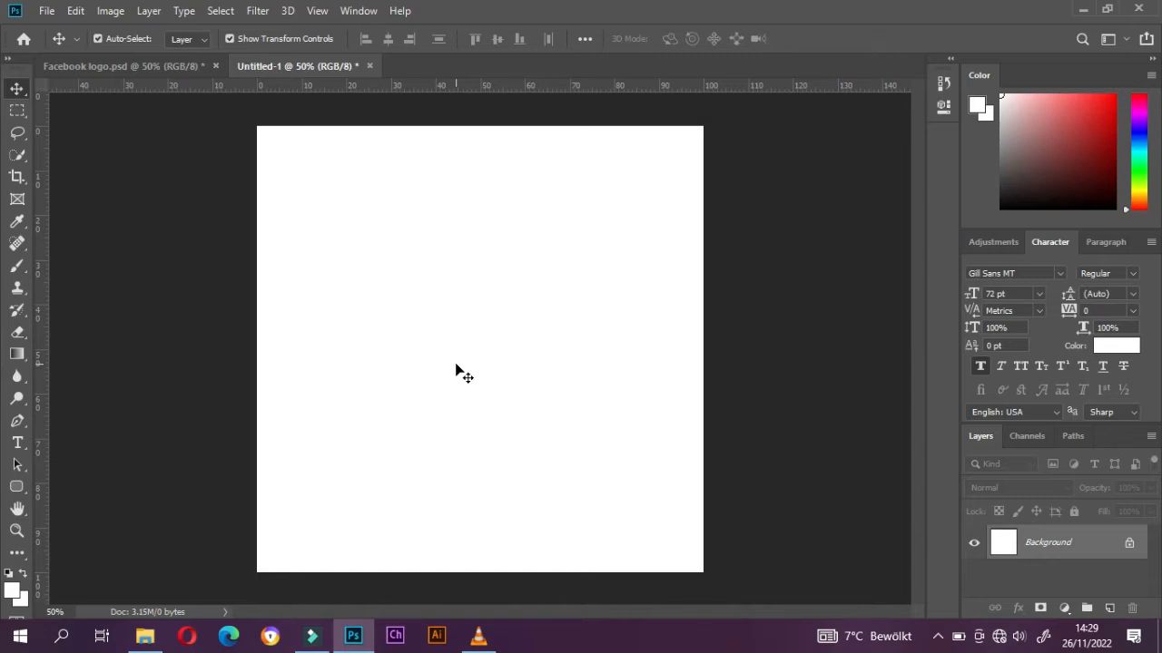
Add a horizontal guide at 50% of the canvas height.
{"action": "left_click", "coordinate": [317, 11]}
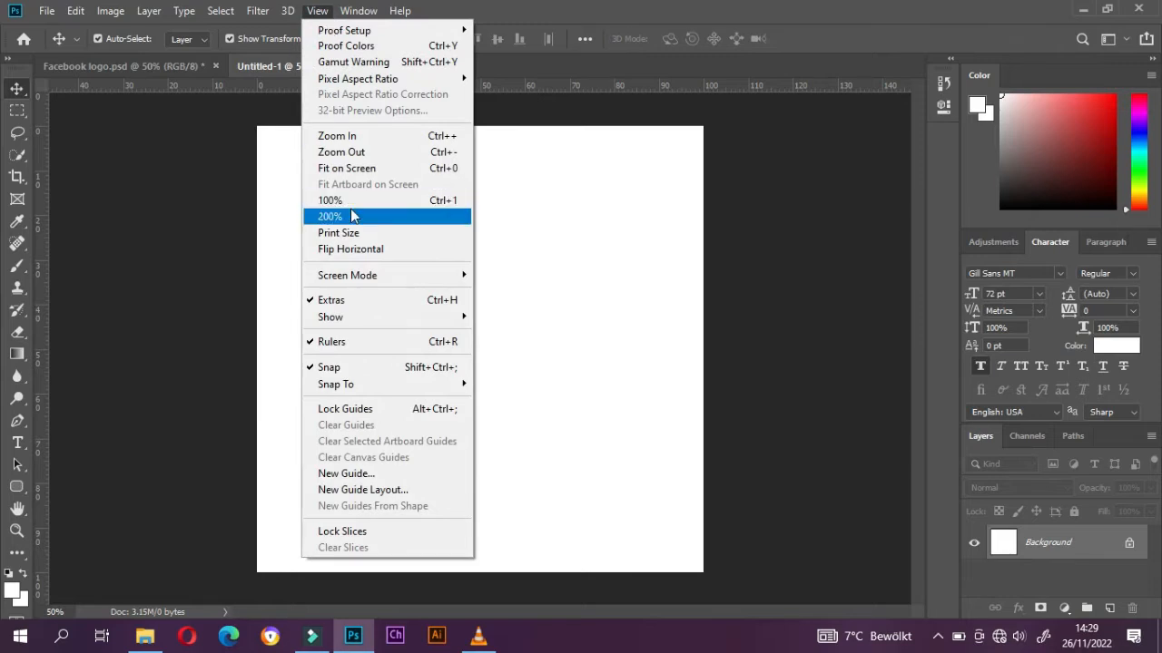
{"action": "left_click", "coordinate": [350, 472]}
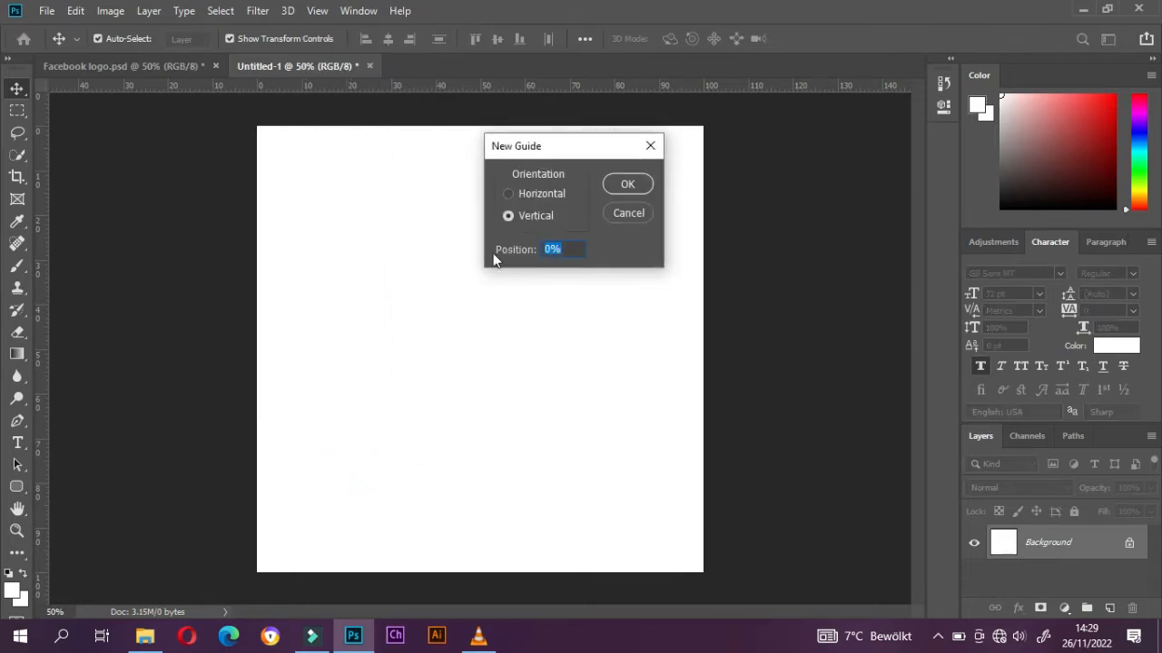
{"action": "left_click", "coordinate": [509, 196]}
{"action": "double_click", "coordinate": [546, 250]}
{"action": "double_click", "coordinate": [547, 251]}
{"action": "type", "text": "50"}
{"action": "left_click", "coordinate": [626, 185]}
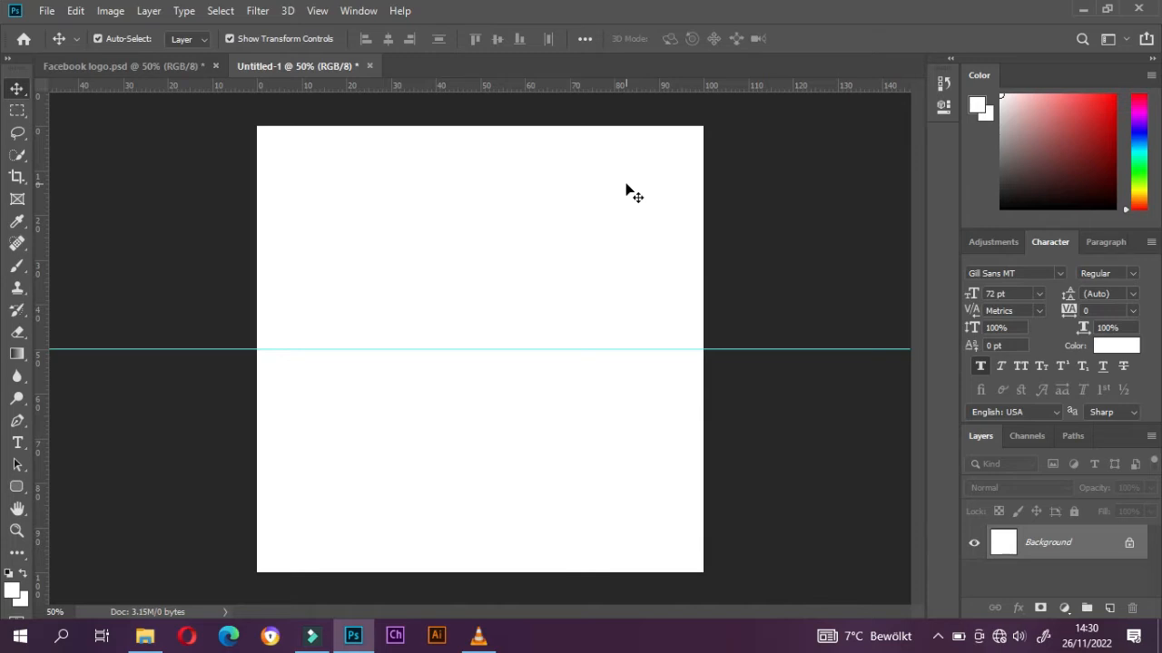
Add a vertical guide at 50% of the canvas width.
{"action": "left_click", "coordinate": [318, 13]}
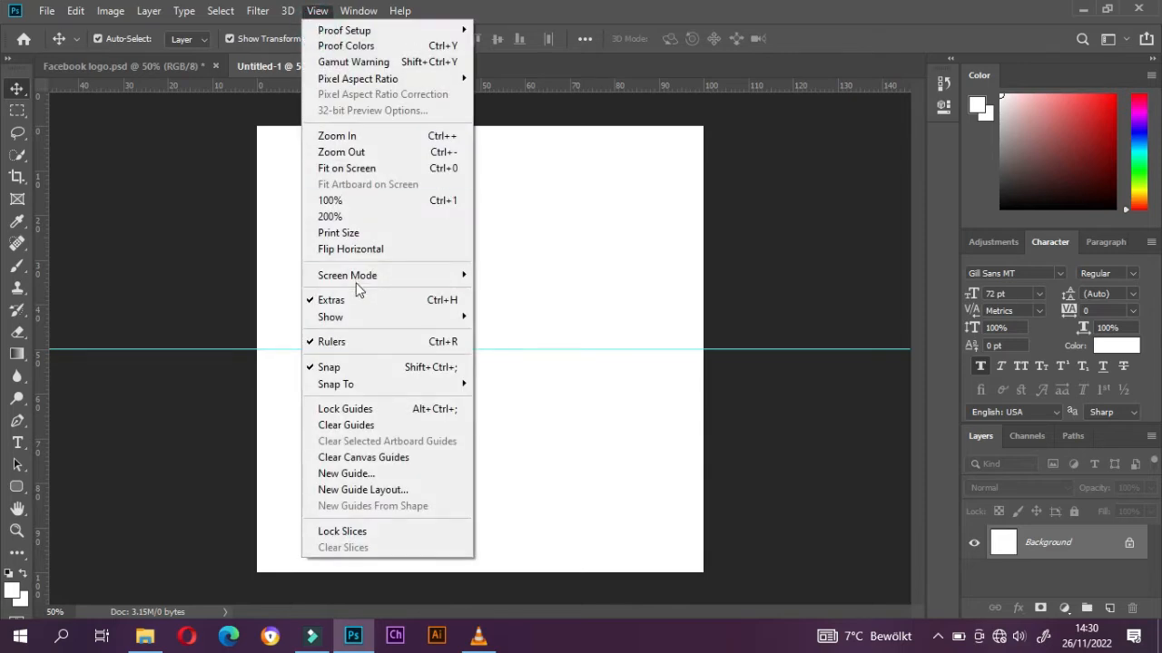
{"action": "left_click", "coordinate": [359, 475]}
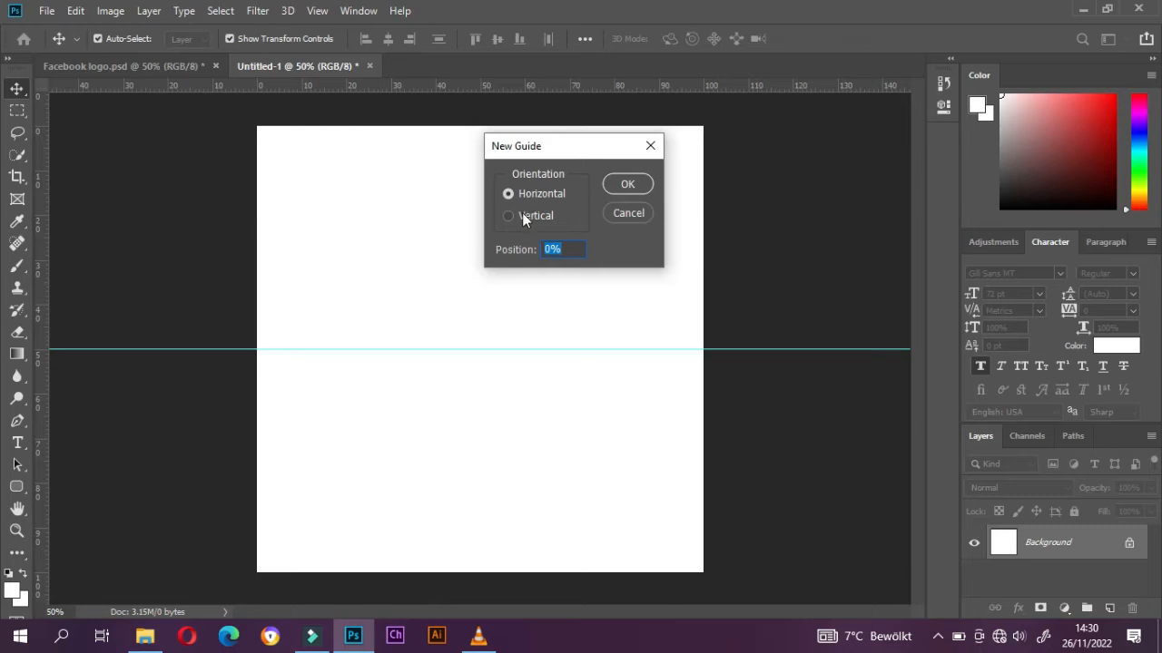
{"action": "left_click", "coordinate": [522, 218]}
{"action": "double_click", "coordinate": [549, 250]}
{"action": "type", "text": "50"}
{"action": "left_click", "coordinate": [630, 184]}
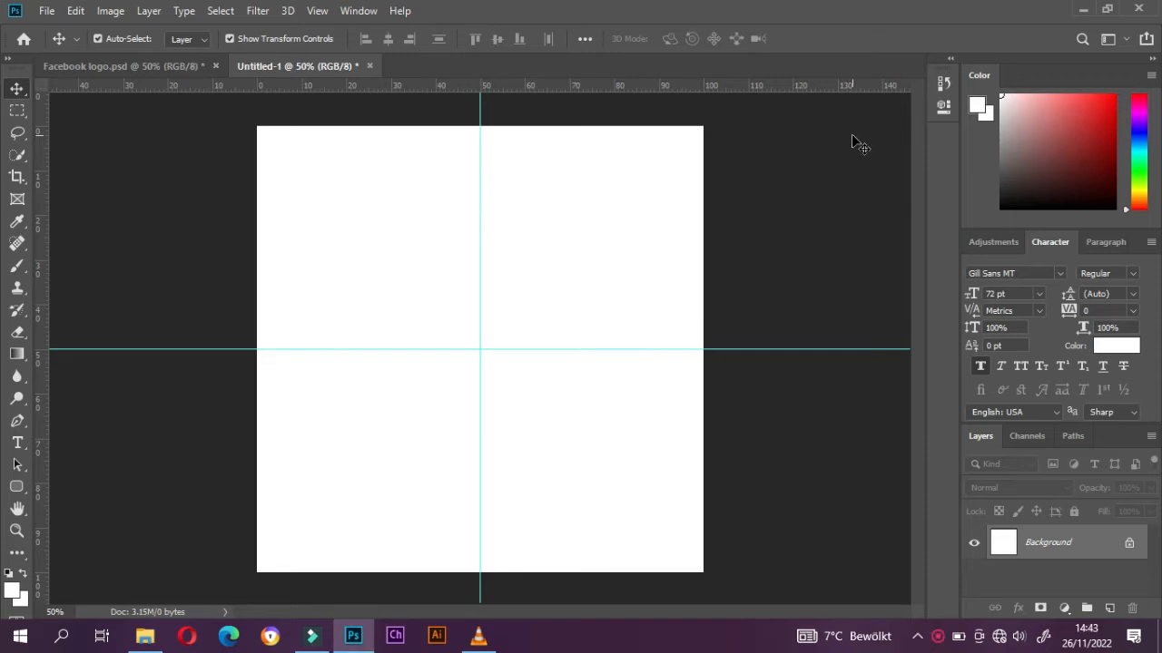
Undo the addition of the horizontal and vertical guides.
{"action": "key", "text": "ctrl+shift+z"}
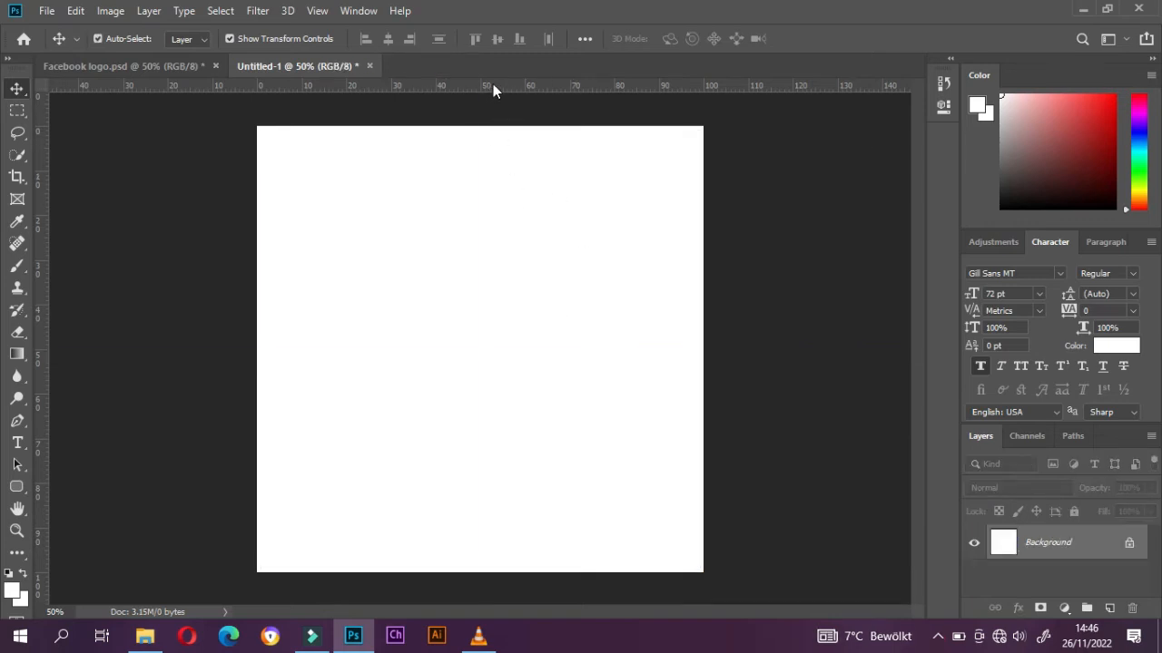
Pull one horizontal and one vertical guide out of the rulers so they cross at the canvas center.
{"action": "left_click_drag", "start_coordinate": [491, 84], "coordinate": [475, 350]}
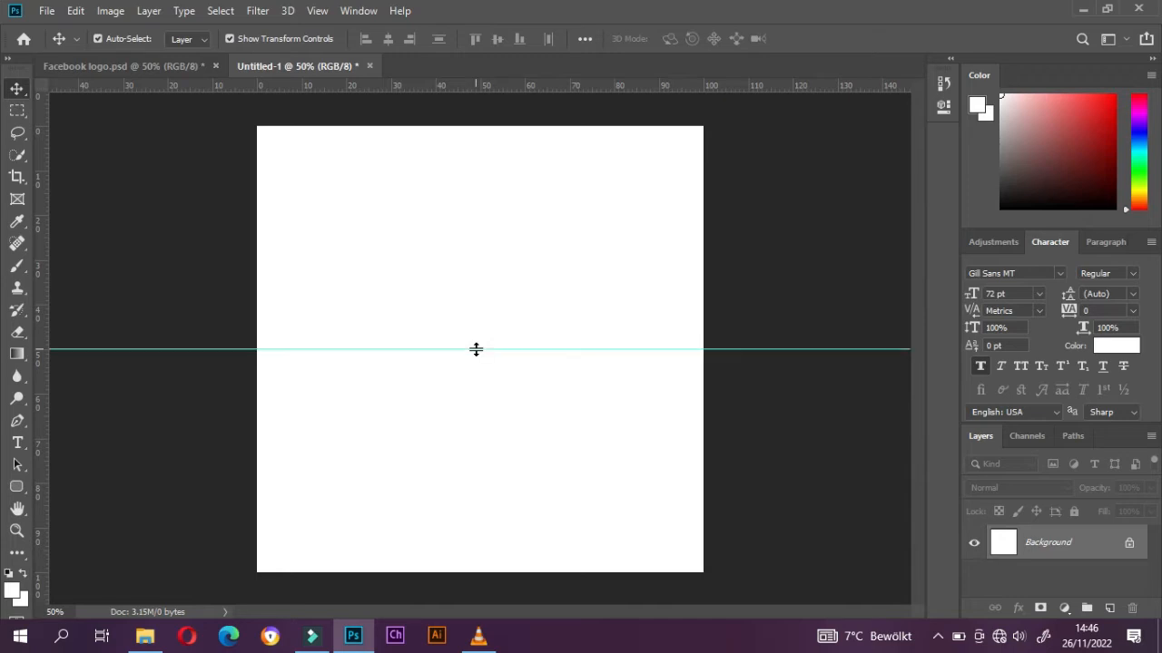
{"action": "left_click", "coordinate": [42, 297]}
{"action": "left_click_drag", "start_coordinate": [42, 297], "coordinate": [477, 278]}
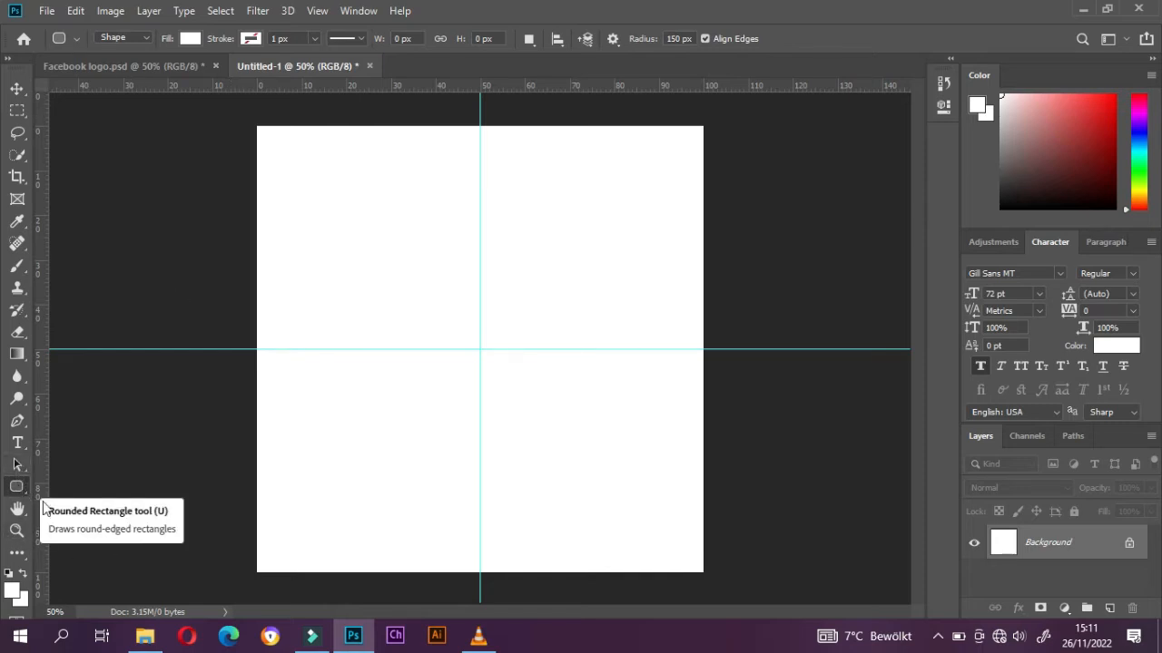
Draw a rounded rectangle of about 1016 x 1016 px with a 150 px corner radius, nearly filling the canvas.
{"action": "left_click", "coordinate": [16, 487]}
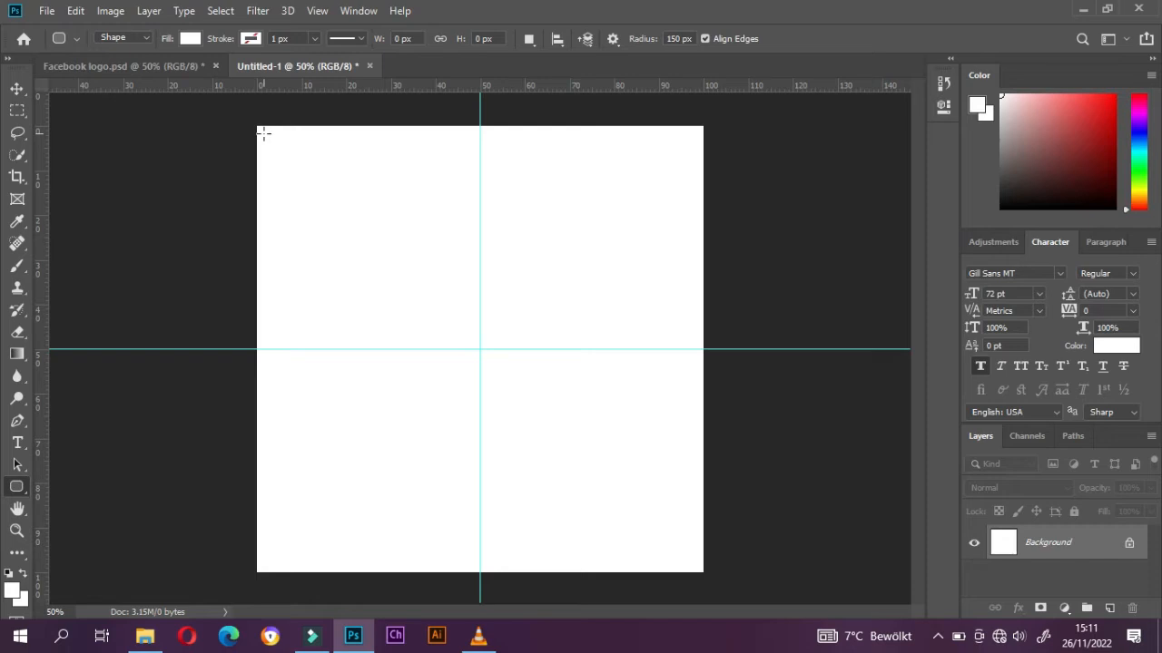
{"action": "left_click_drag", "start_coordinate": [263, 133], "coordinate": [638, 525]}
{"action": "left_click_drag", "start_coordinate": [638, 524], "coordinate": [695, 566]}
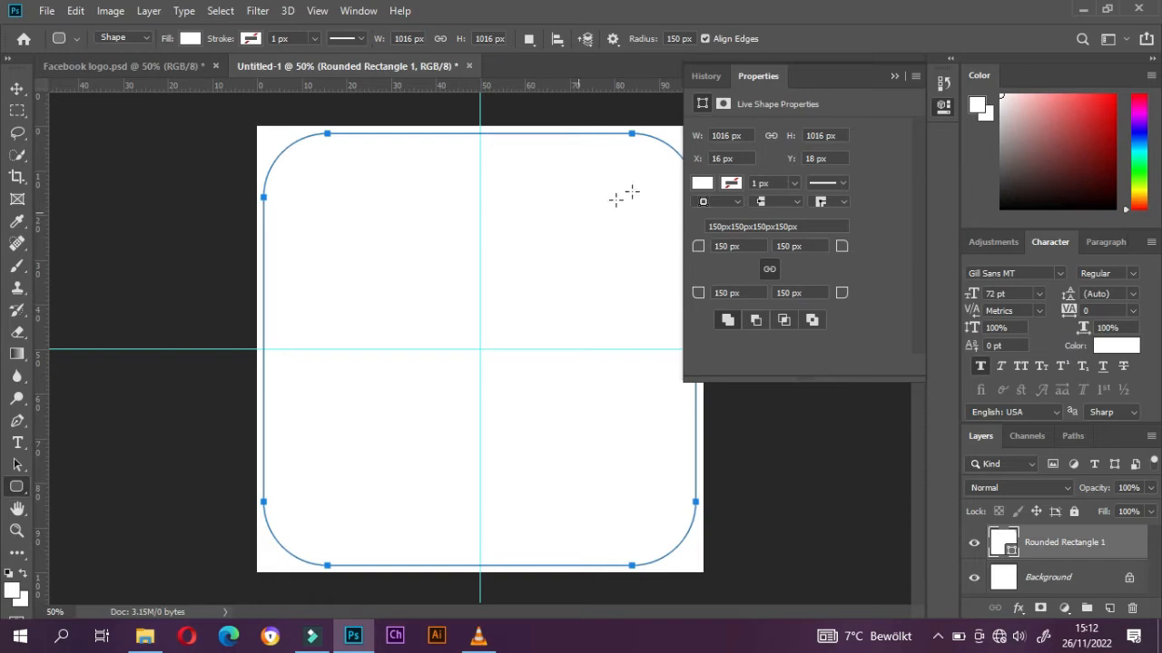
Fill the rounded rectangle with pure blue and collapse its shape properties.
{"action": "left_click", "coordinate": [703, 184]}
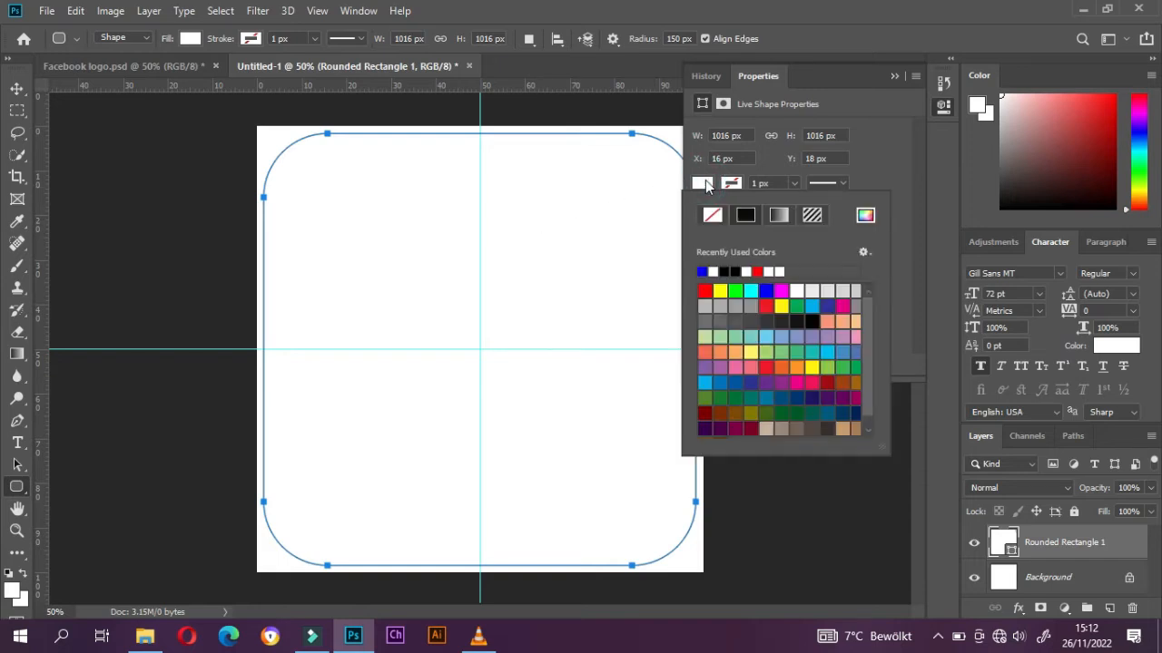
{"action": "left_click", "coordinate": [767, 288]}
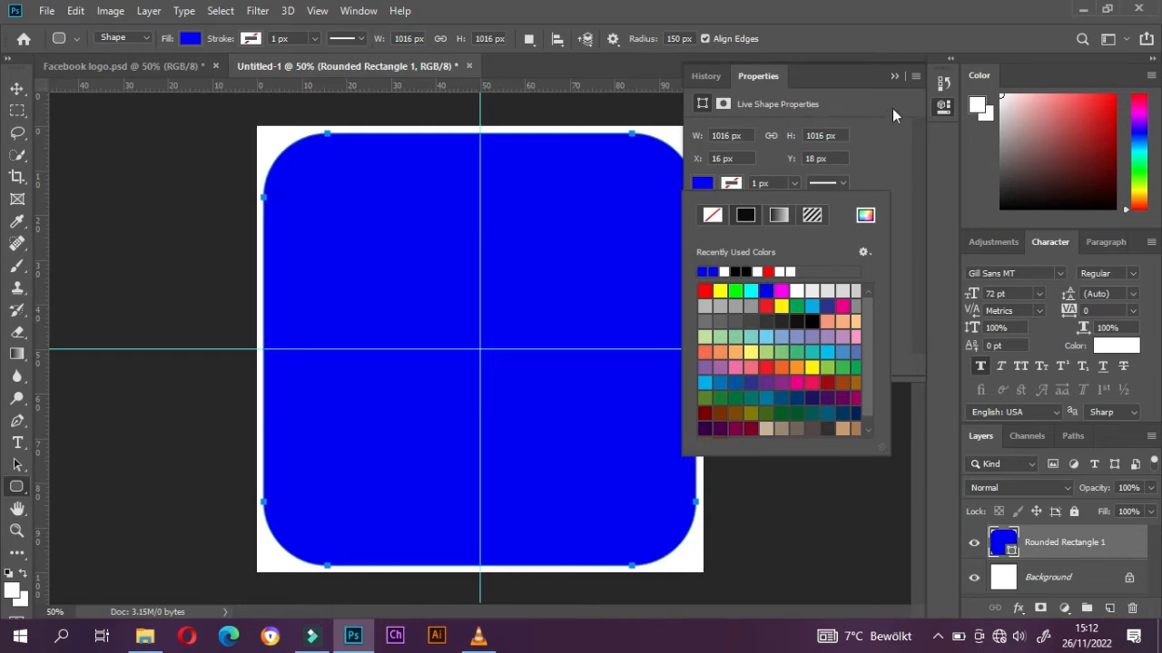
{"action": "left_click", "coordinate": [895, 76]}
{"action": "left_click", "coordinate": [895, 76]}
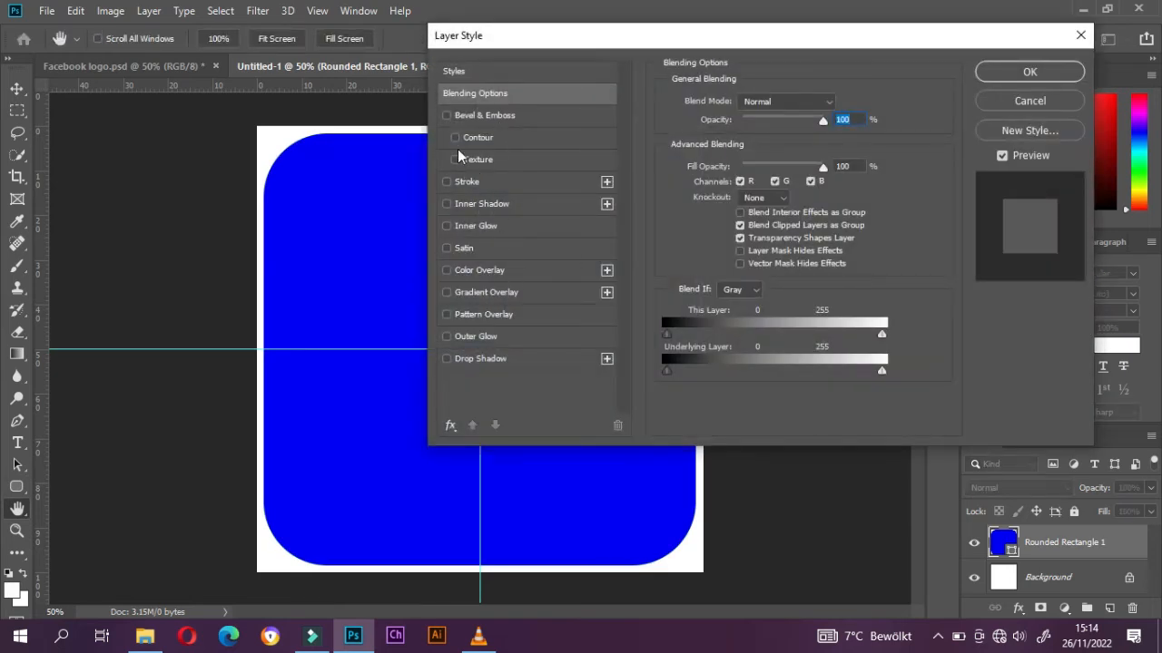
Apply an Inner Bevel to the rounded rectangle with depth 615%, size 32 px, soften 9 px, angle -90° and the linear gloss contour.
{"action": "left_click", "coordinate": [494, 113]}
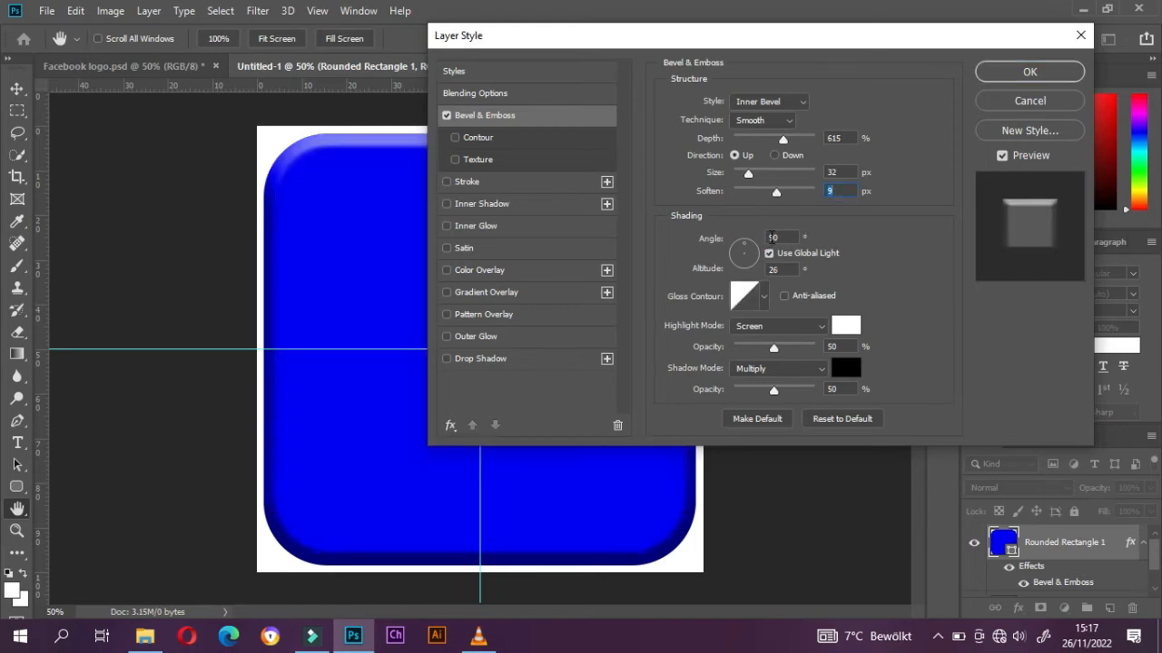
{"action": "left_click", "coordinate": [768, 237]}
{"action": "type", "text": "-"}
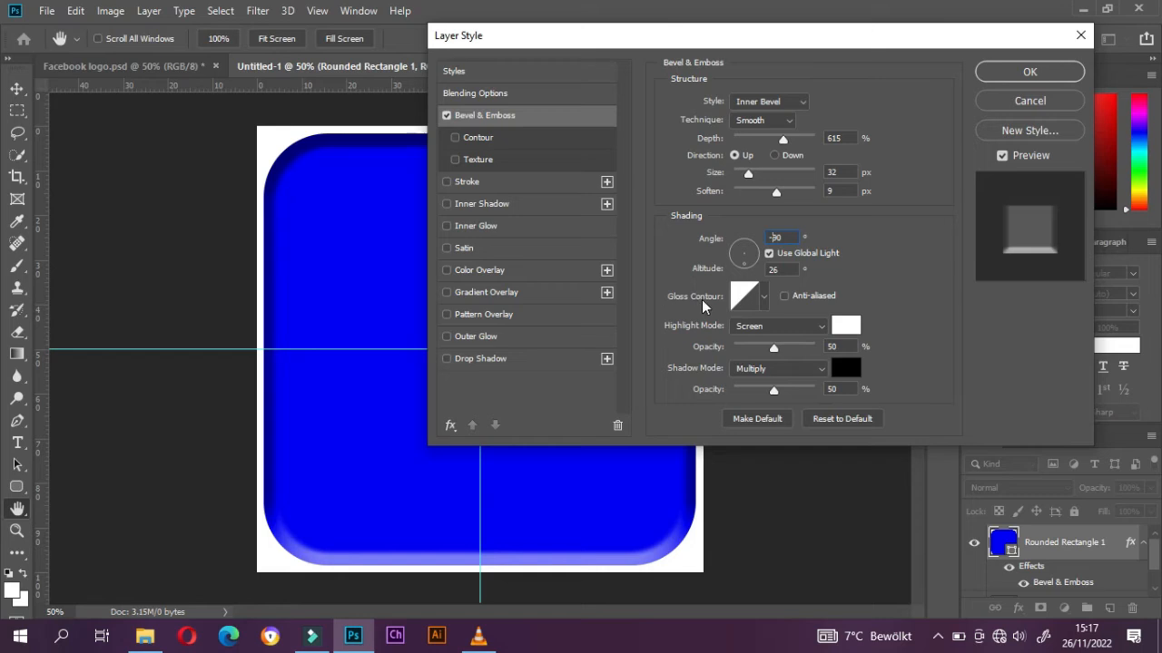
{"action": "left_click", "coordinate": [763, 298]}
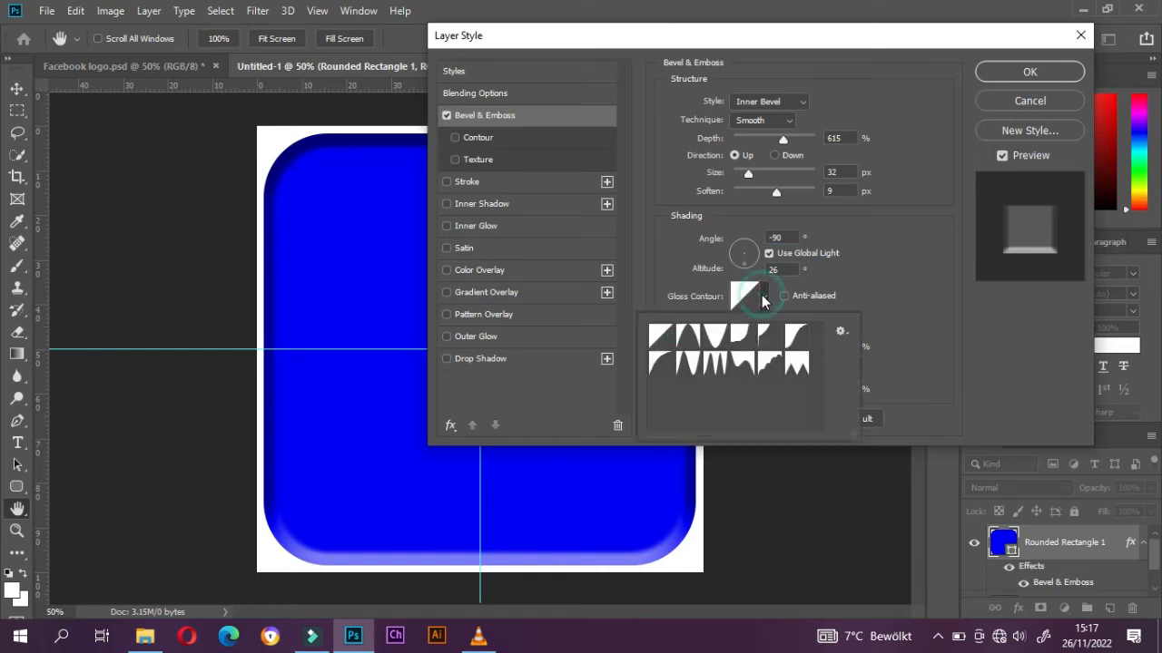
{"action": "left_click", "coordinate": [653, 338]}
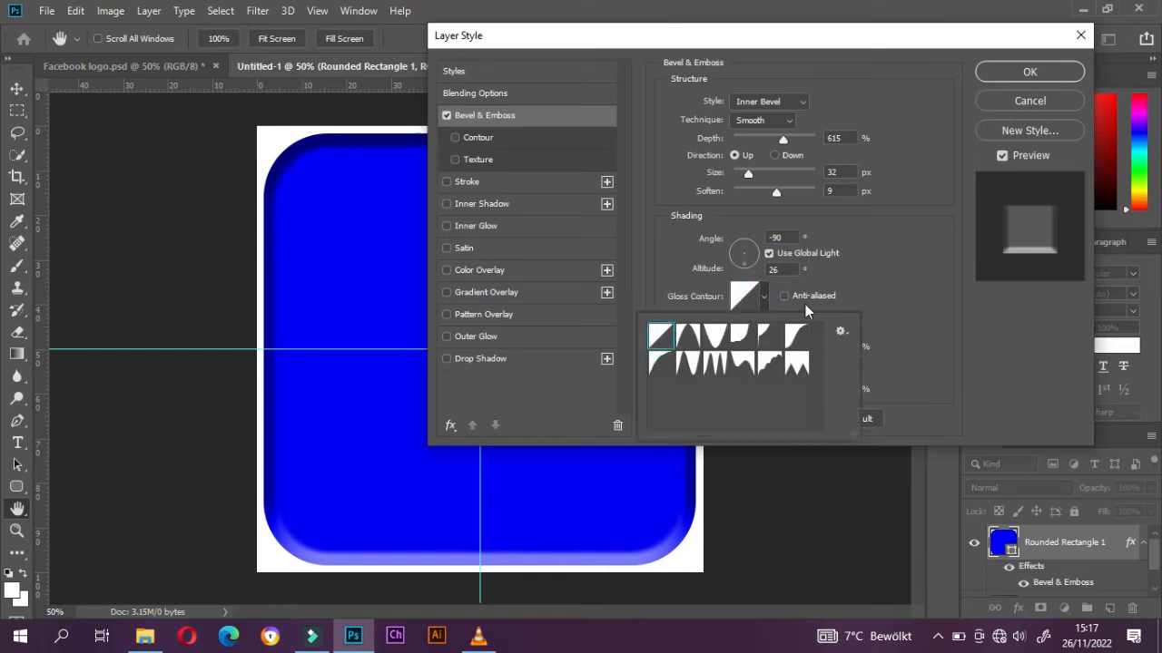
{"action": "left_click", "coordinate": [1036, 73]}
{"action": "left_click", "coordinate": [1037, 72]}
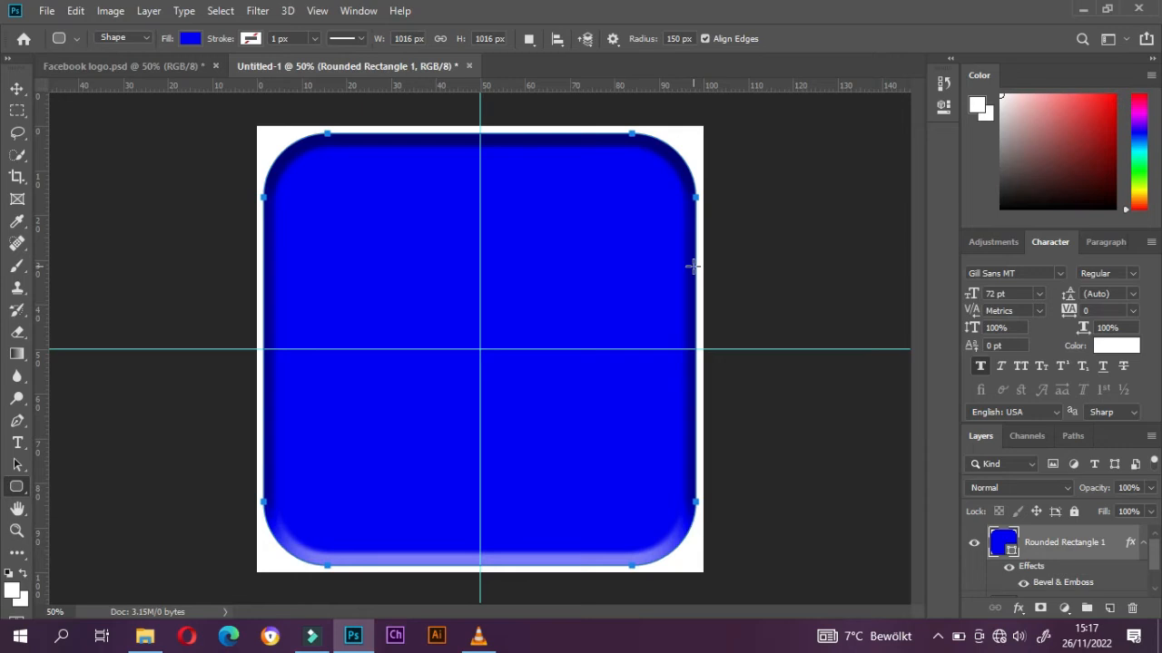
Add a white letter "f" in Gill Sans MT Regular at 72 pt near the rounded rectangle's upper-left corner.
{"action": "left_click", "coordinate": [17, 89]}
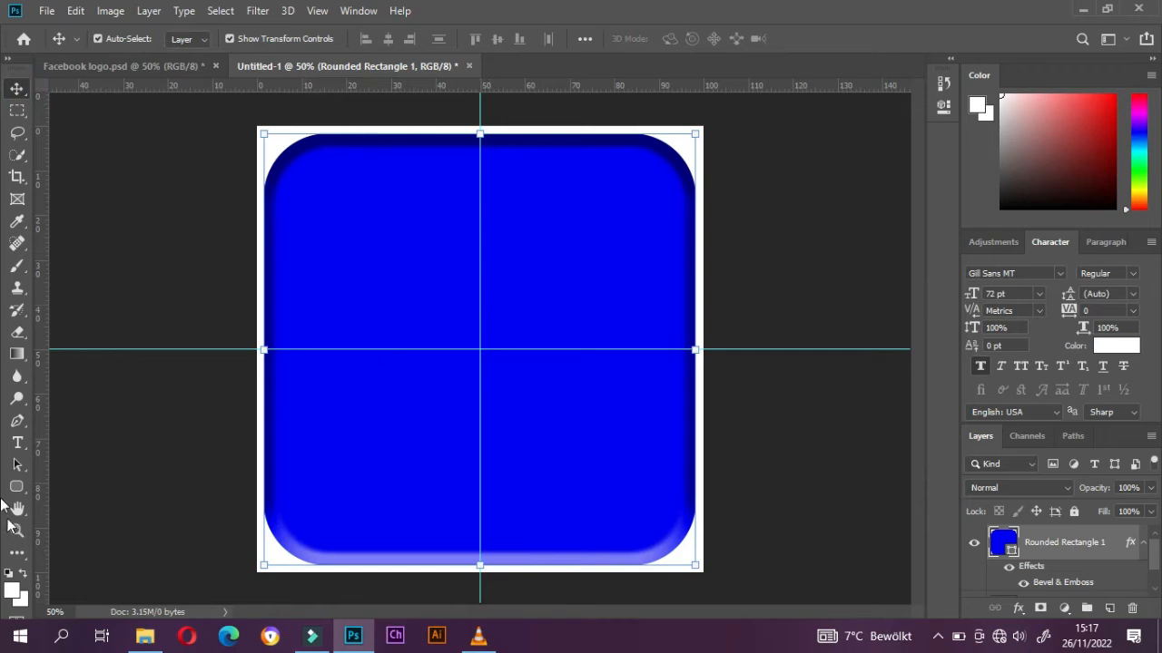
{"action": "left_click", "coordinate": [17, 443]}
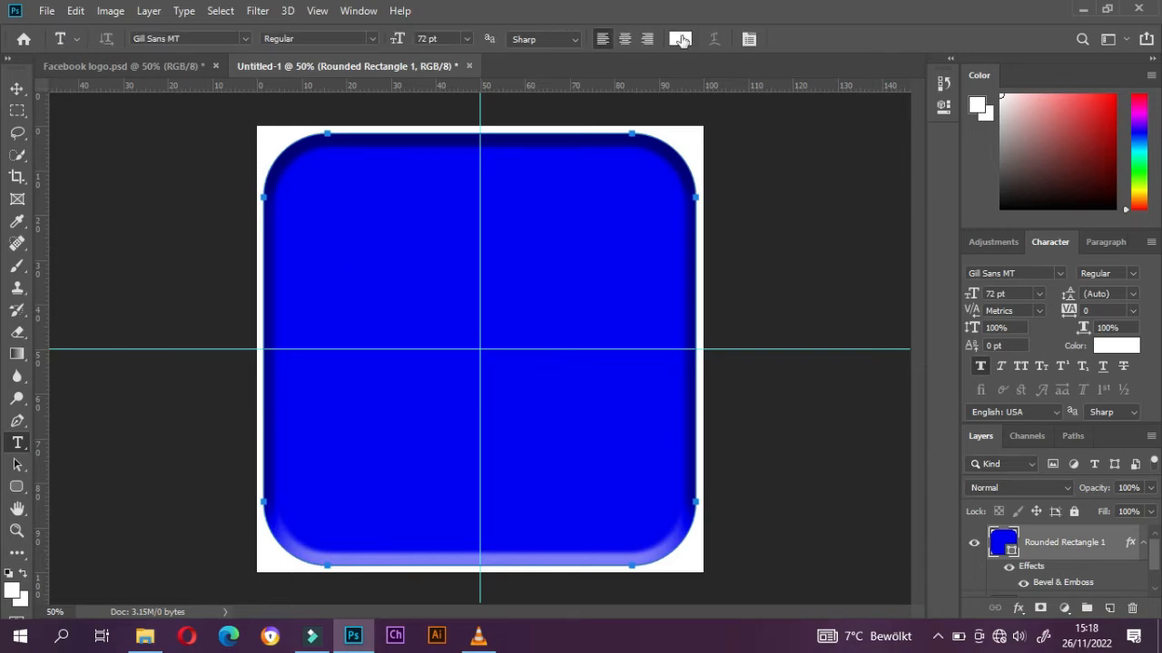
{"action": "left_click", "coordinate": [266, 137]}
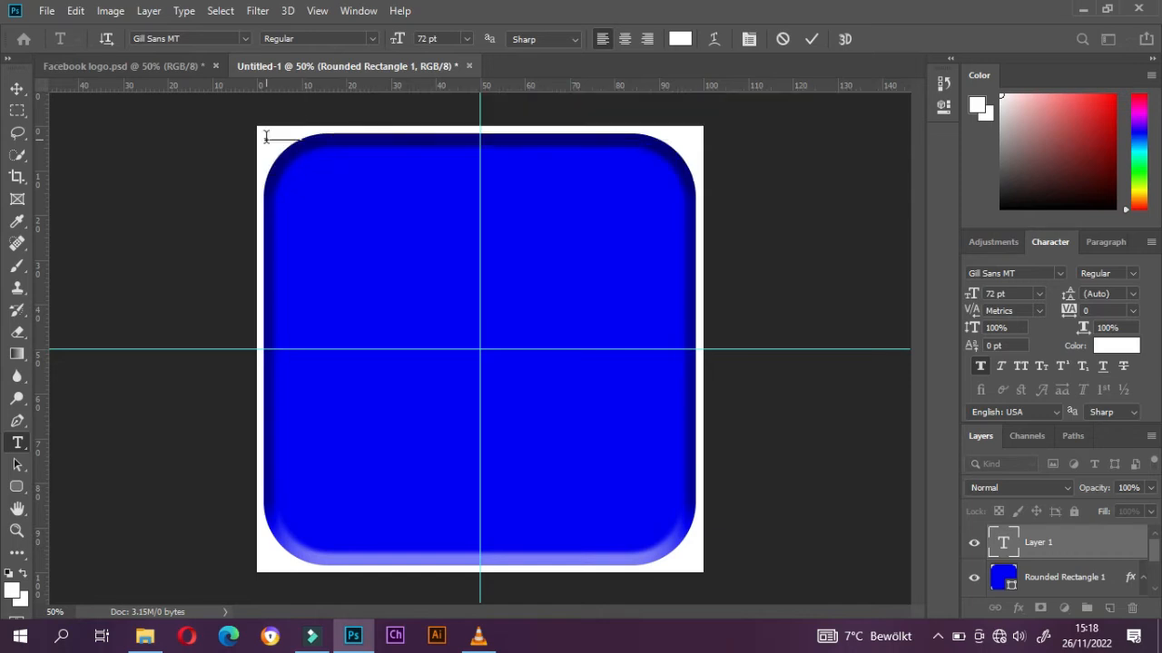
{"action": "left_click", "coordinate": [811, 40]}
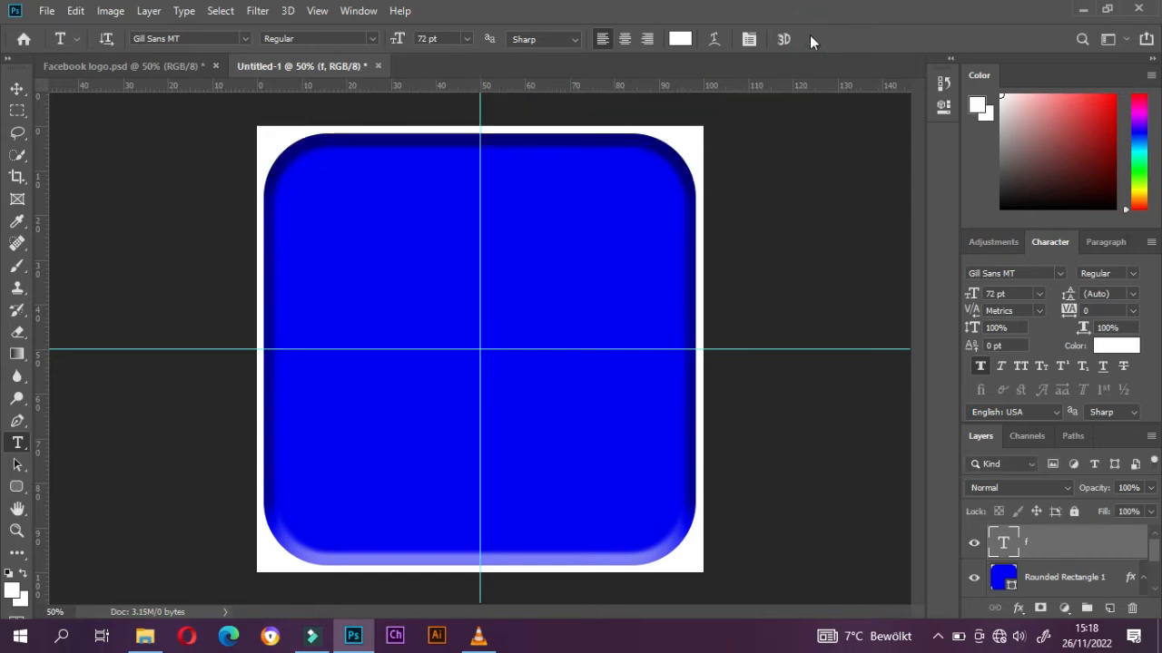
Center the letter "f" horizontally and vertically against the whole canvas, and clear the selection.
{"action": "left_click", "coordinate": [18, 89]}
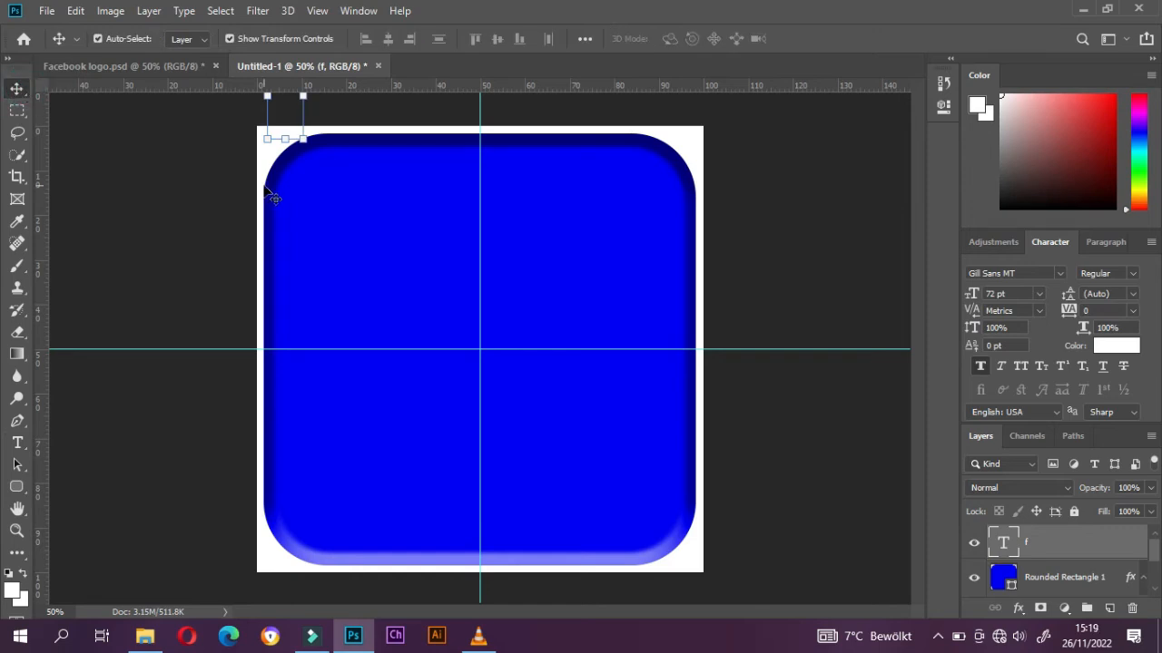
{"action": "key", "text": "ctrl+a"}
{"action": "key", "text": "ctrl+a"}
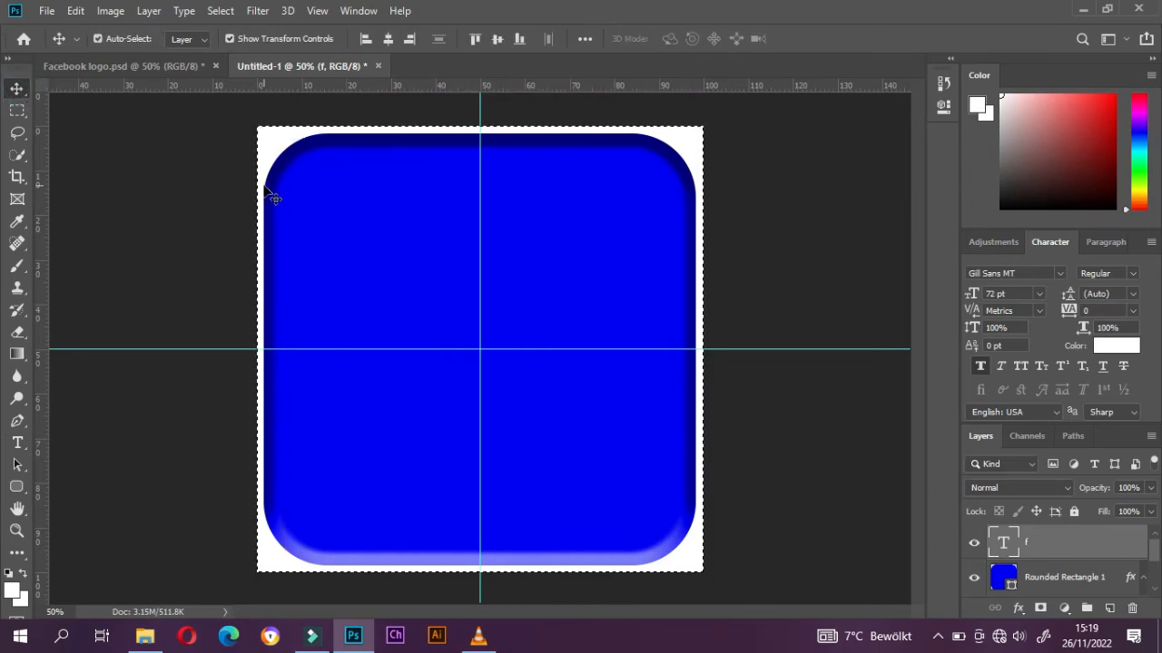
{"action": "left_click", "coordinate": [388, 39]}
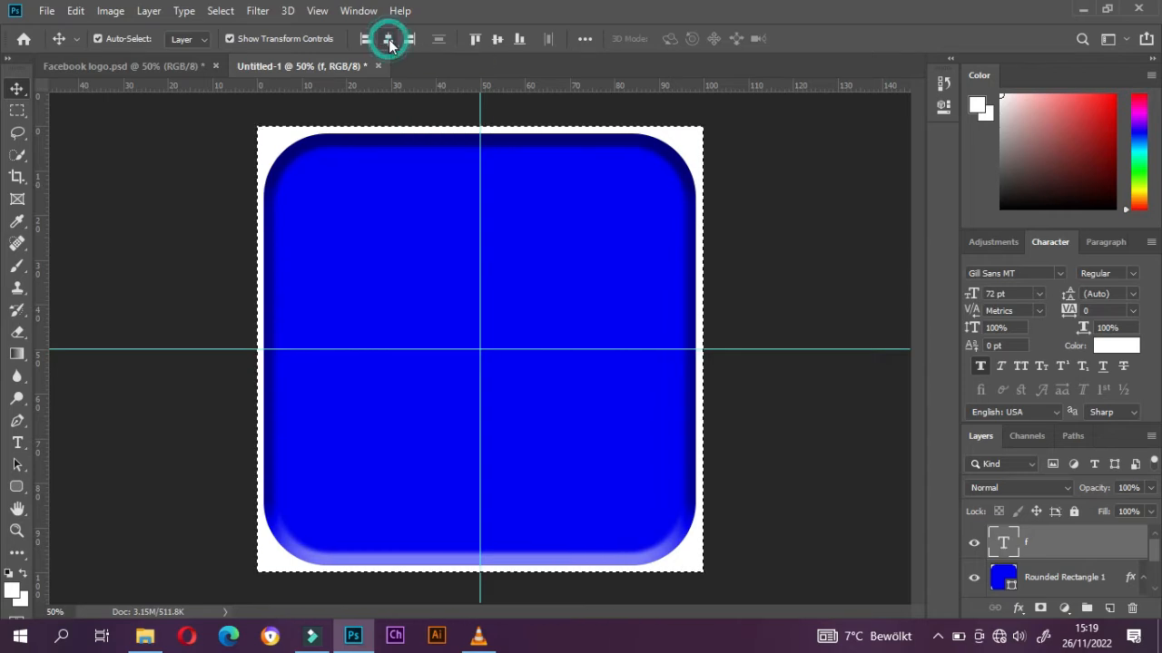
{"action": "left_click", "coordinate": [498, 39]}
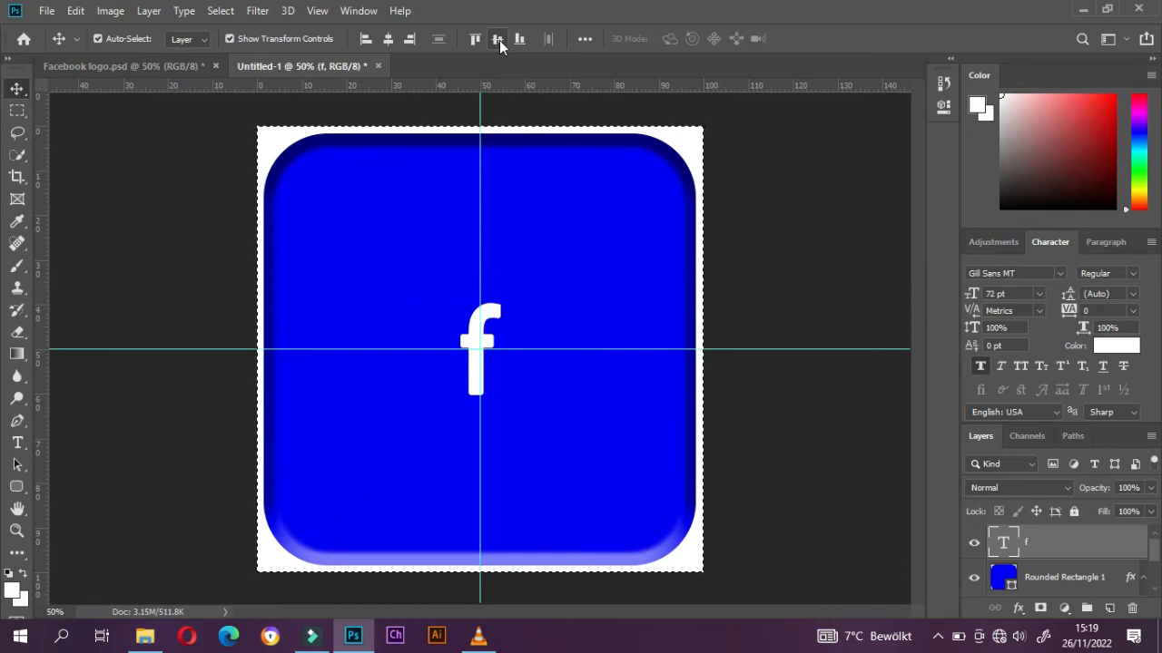
{"action": "key", "text": "ctrl"}
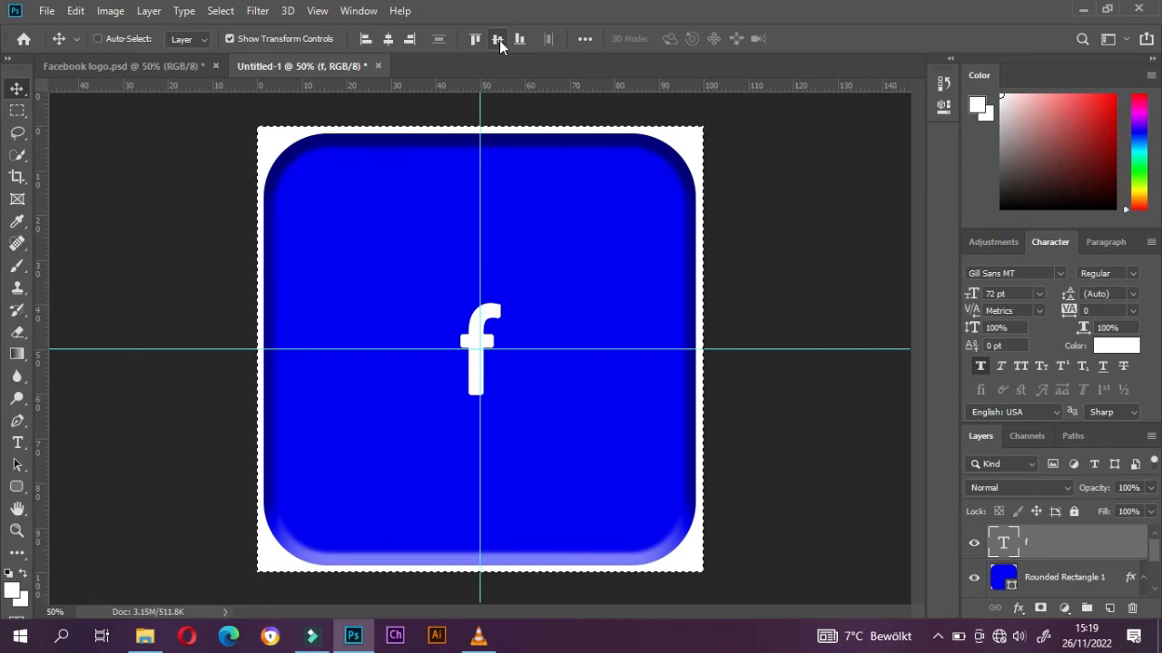
{"action": "key", "text": "ctrl+d"}
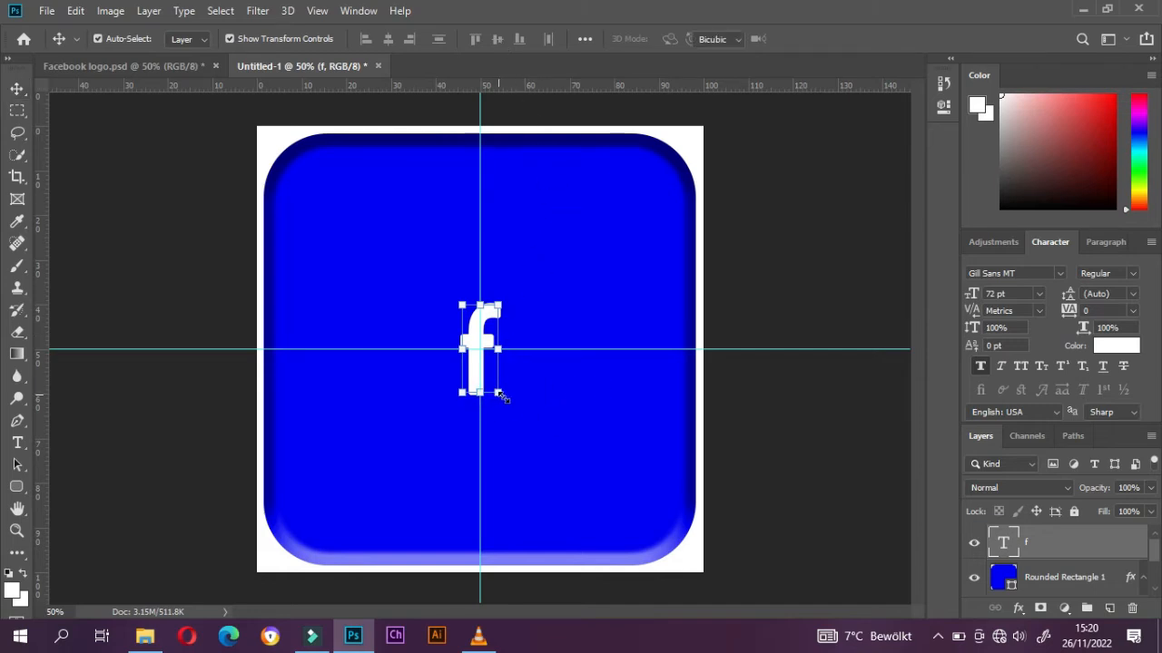
Scale the letter "f" up proportionally to about 292 pt so its stem reaches the canvas's lower edge.
{"action": "key", "text": "ctrl+t"}
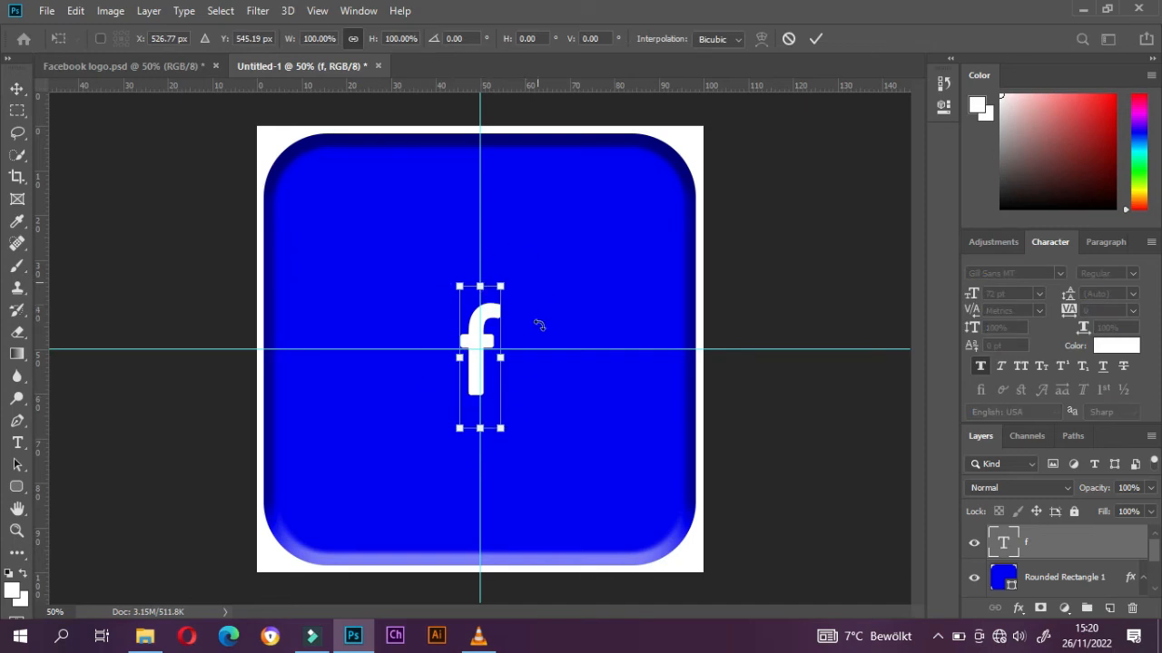
{"action": "left_click_drag", "start_coordinate": [502, 429], "coordinate": [647, 644]}
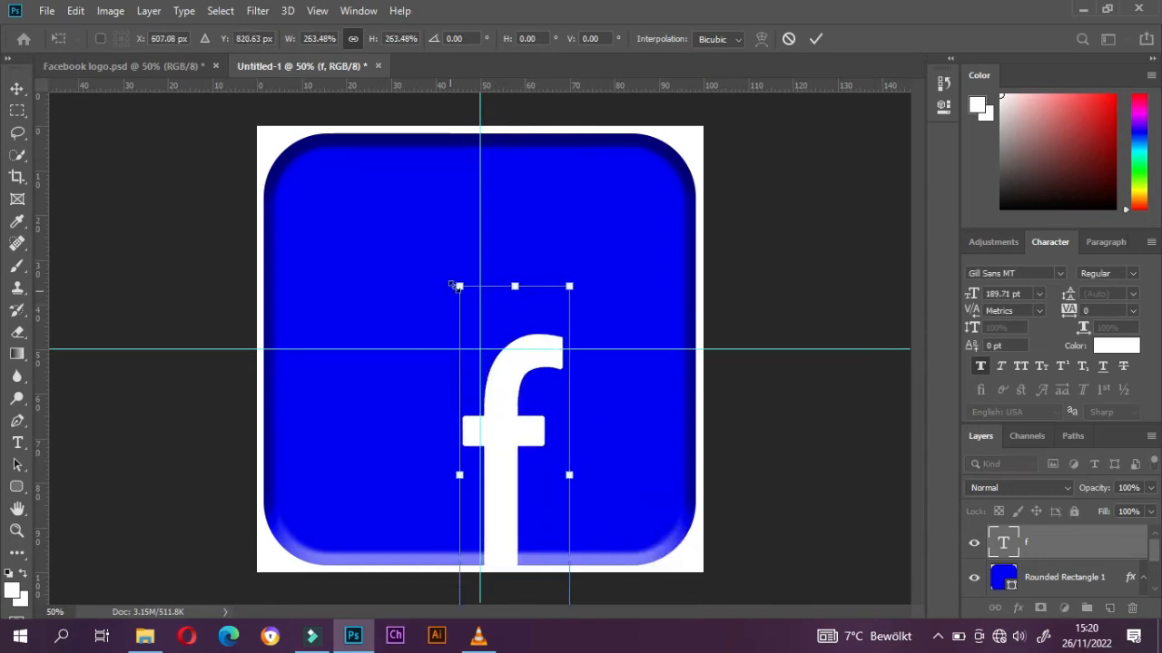
{"action": "left_click_drag", "start_coordinate": [454, 276], "coordinate": [373, 155]}
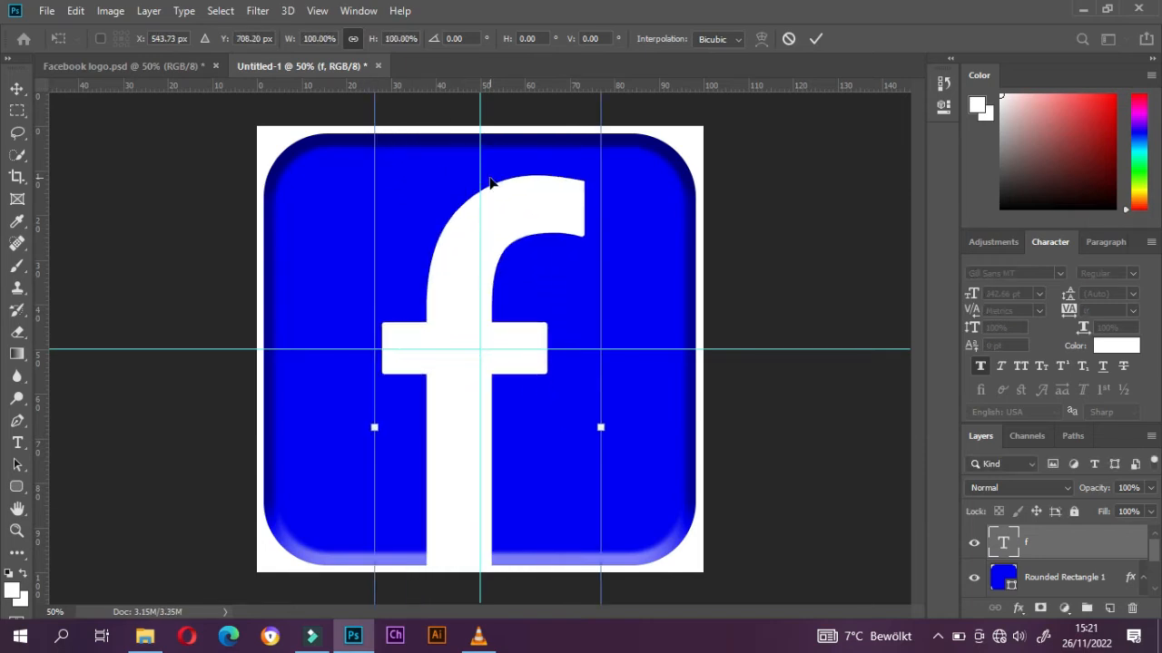
{"action": "key", "text": "ctrl+minus"}
{"action": "key", "text": "ctrl+0"}
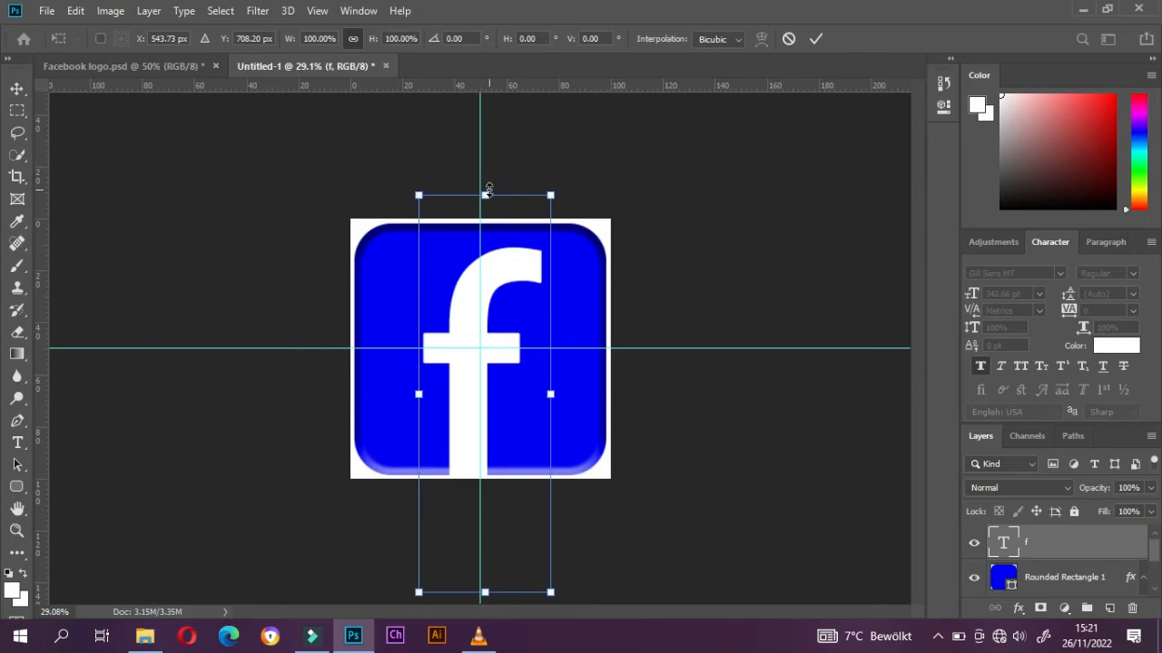
{"action": "left_click_drag", "start_coordinate": [489, 188], "coordinate": [487, 220]}
{"action": "key", "text": "Return"}
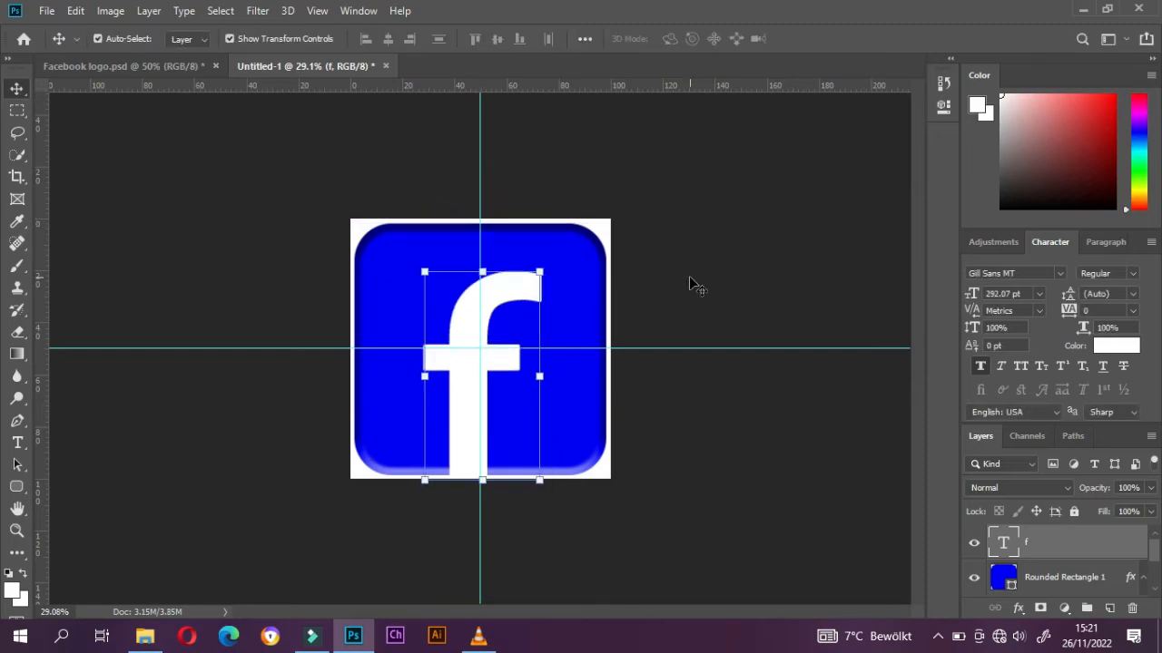
Center the enlarged letter "f" horizontally against the whole canvas, and clear the selection.
{"action": "key", "text": "z"}
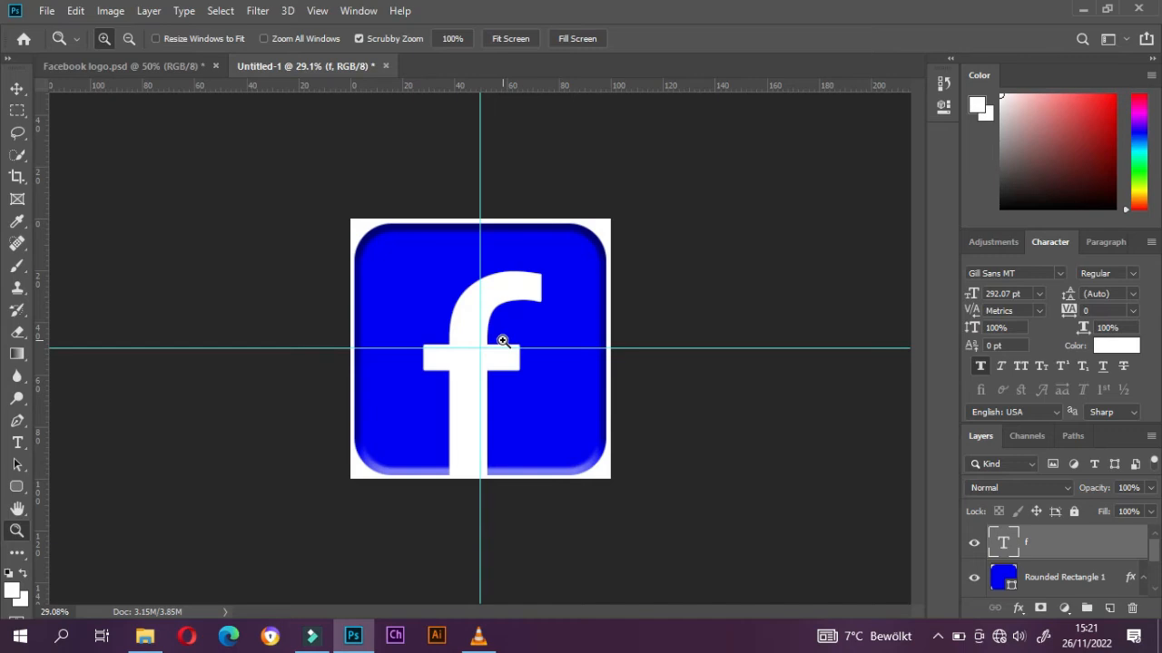
{"action": "left_click", "coordinate": [502, 340]}
{"action": "left_click", "coordinate": [503, 341]}
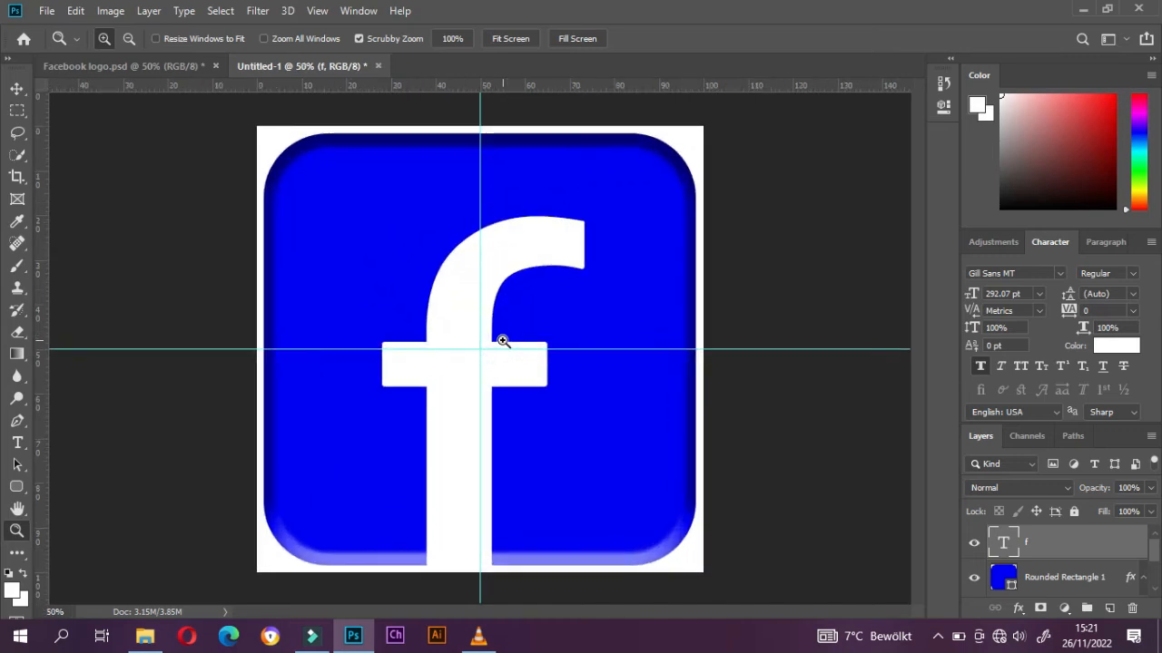
{"action": "left_click", "coordinate": [18, 89]}
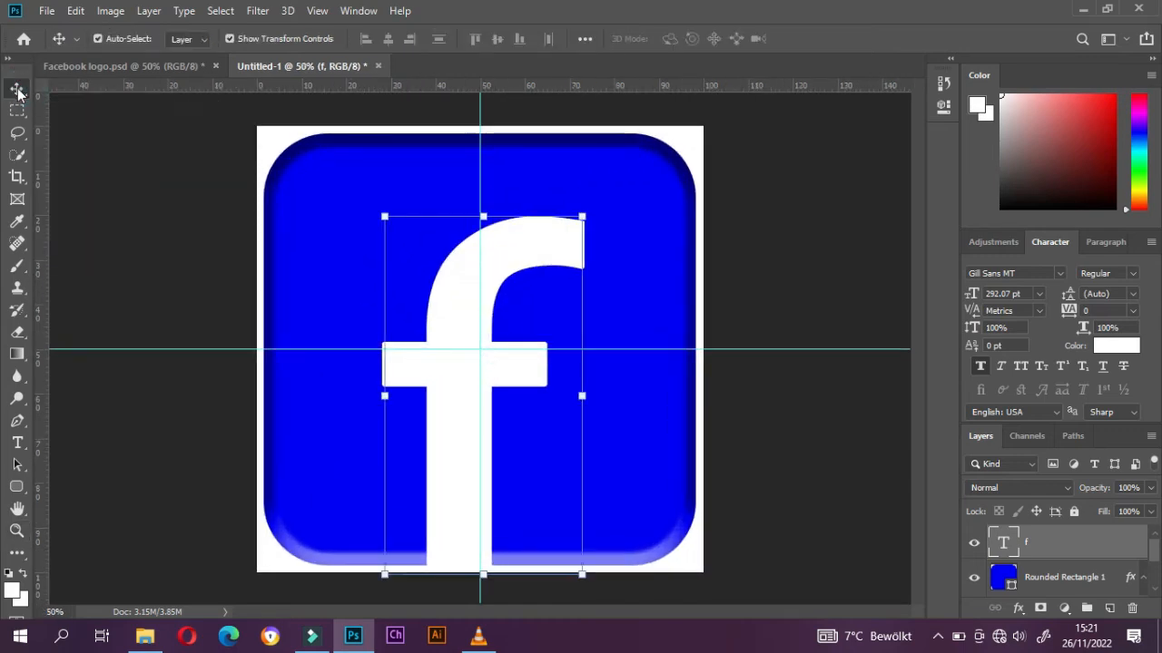
{"action": "key", "text": "ctrl+a"}
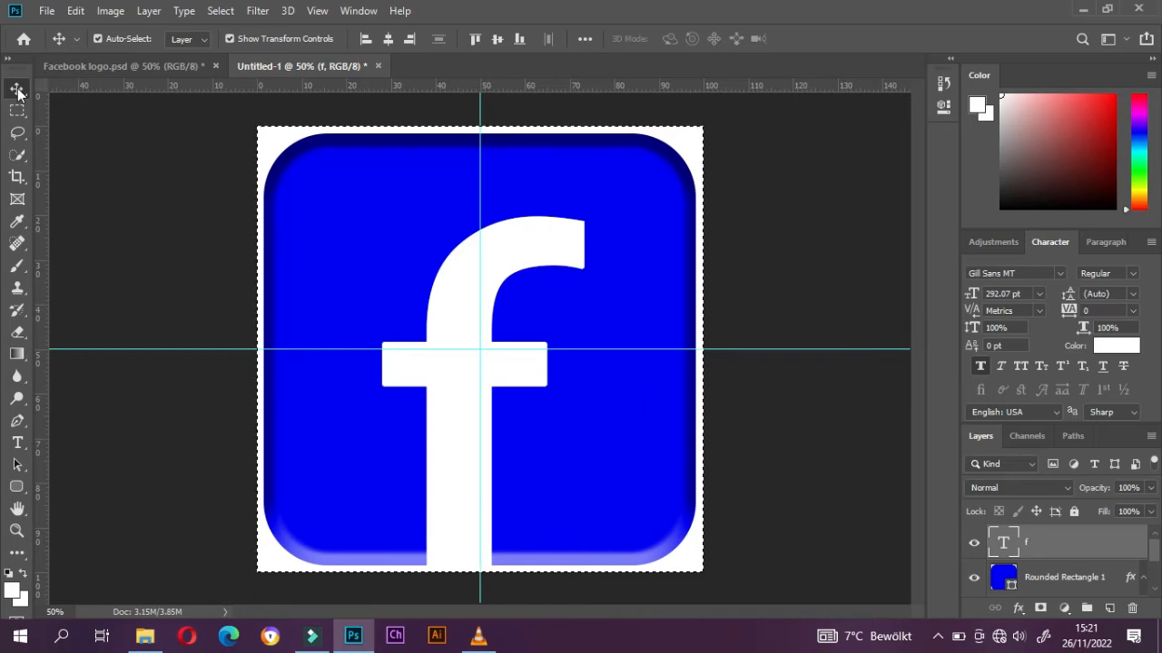
{"action": "left_click", "coordinate": [389, 39]}
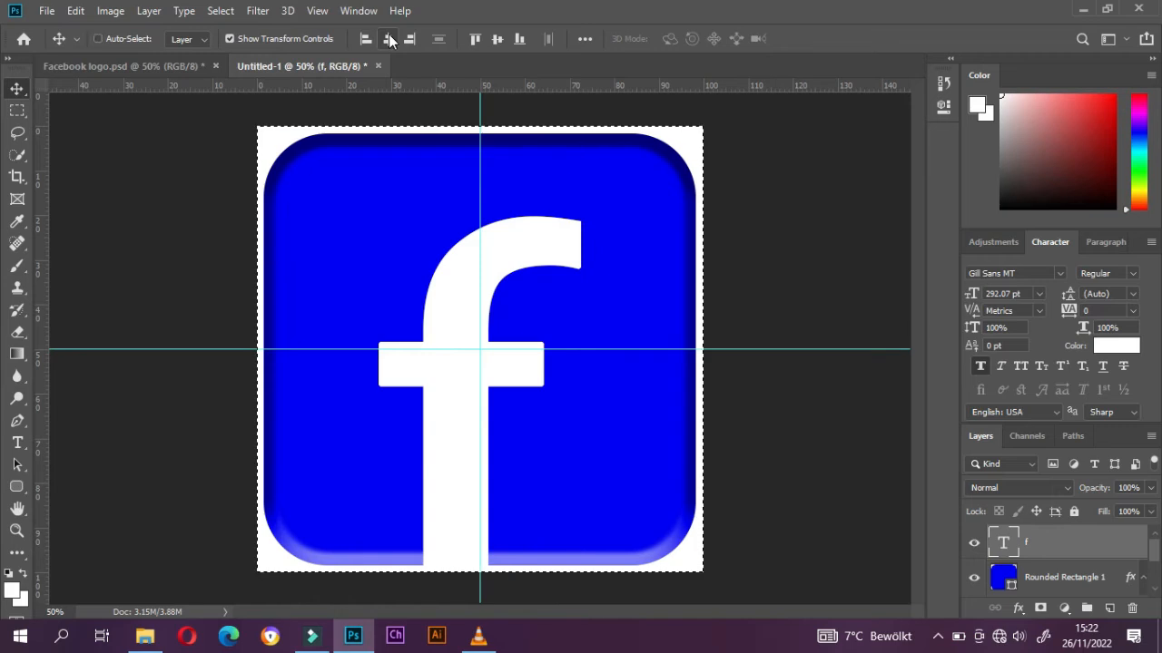
{"action": "key", "text": "ctrl+d"}
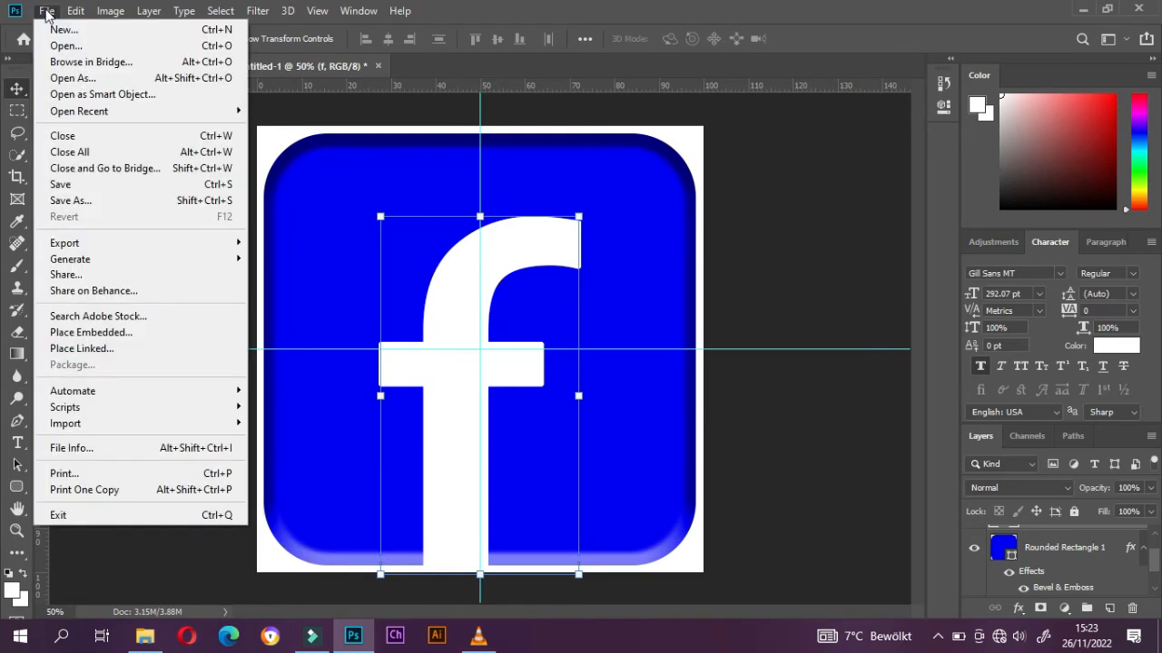
Save the document in Photoshop format with layers as "Facebook Logo 2" in the WORKX folder.
{"action": "left_click", "coordinate": [109, 207]}
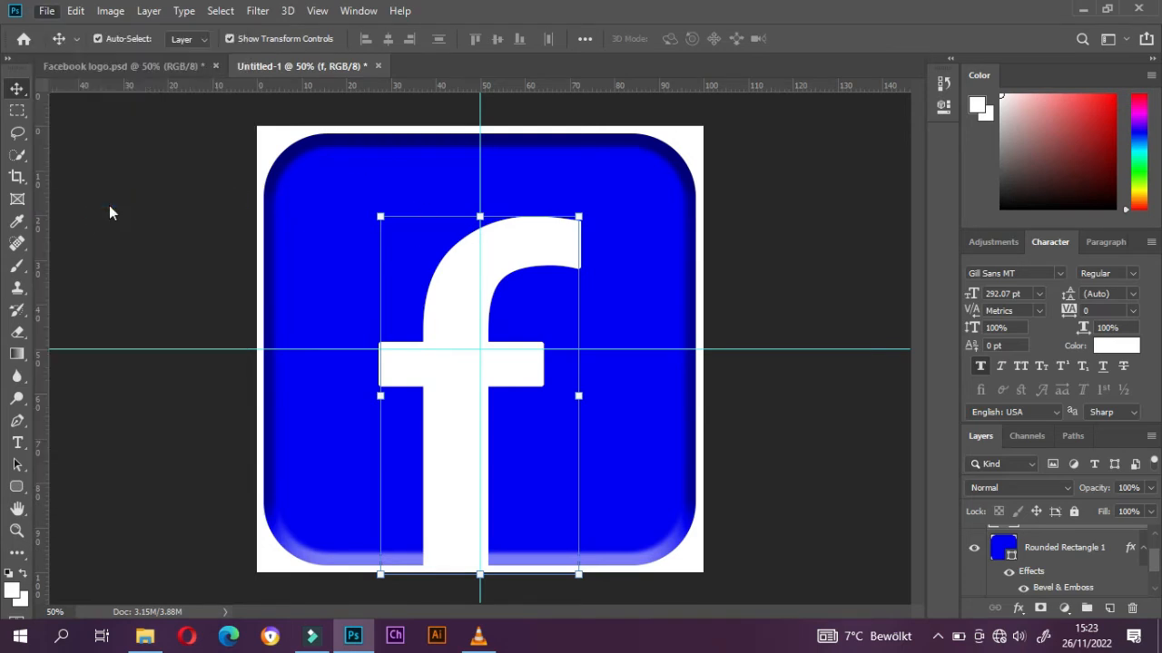
{"action": "left_click", "coordinate": [559, 254]}
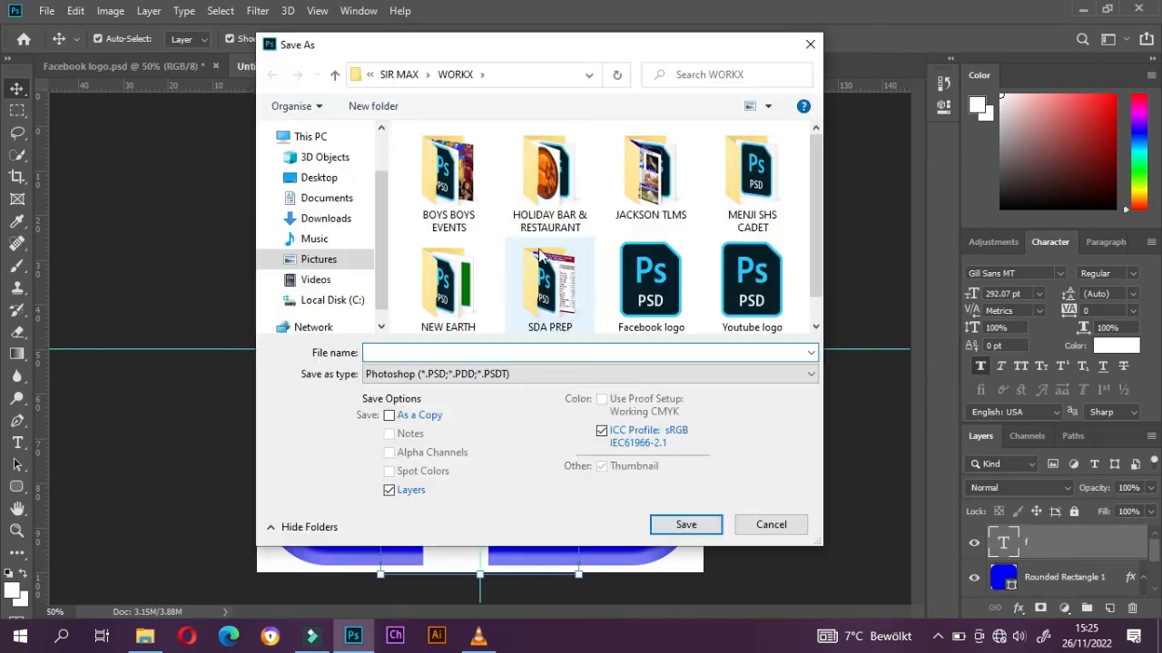
{"action": "type", "text": "Facebook"}
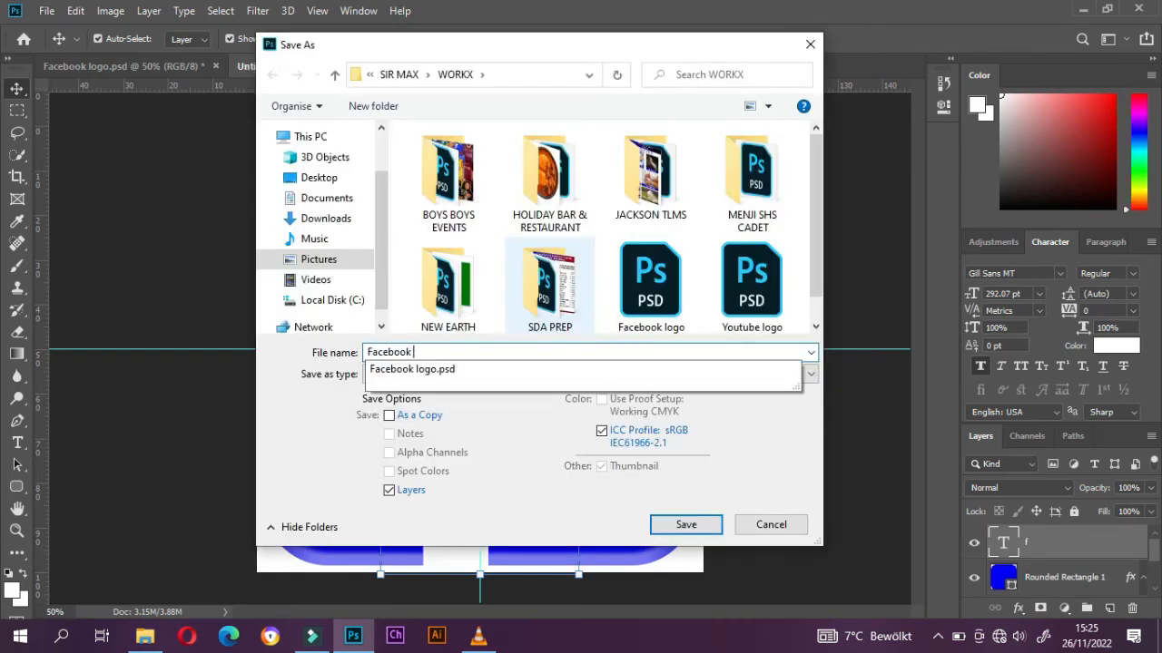
{"action": "type", "text": " Logo 2"}
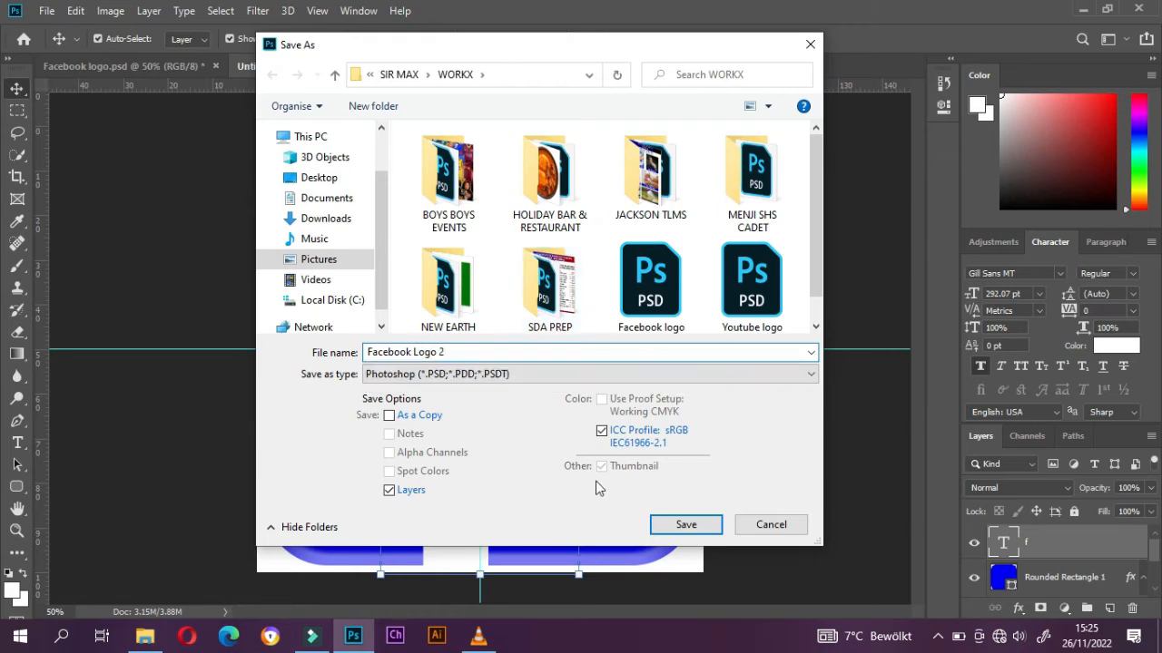
{"action": "left_click", "coordinate": [681, 536]}
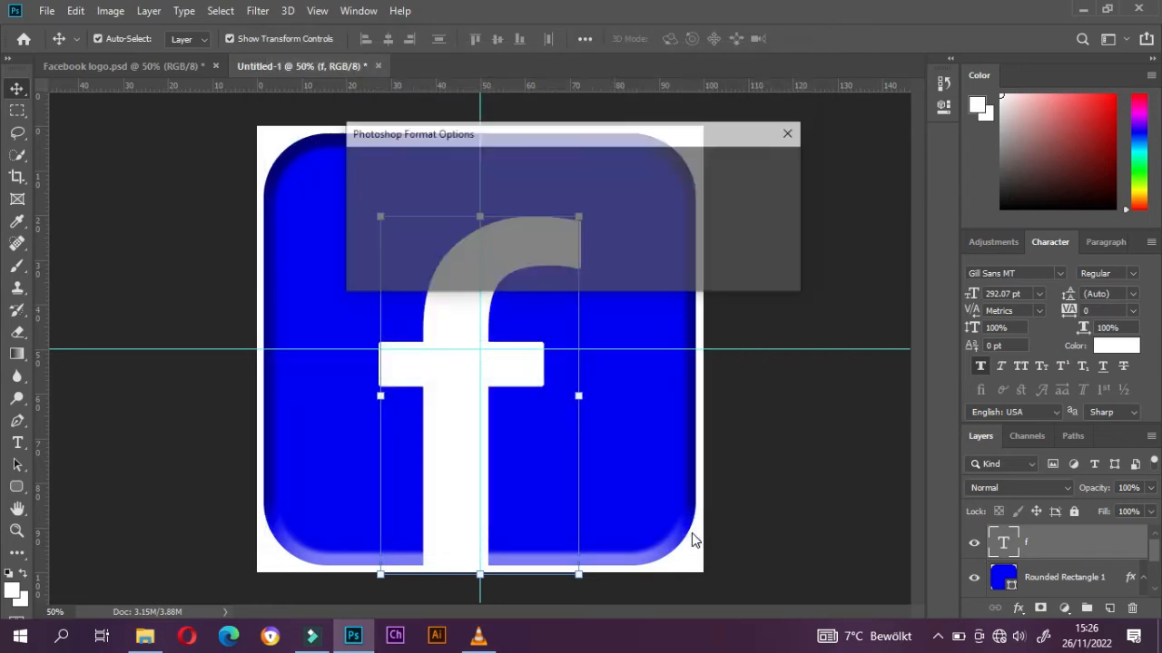
{"action": "left_click", "coordinate": [755, 173]}
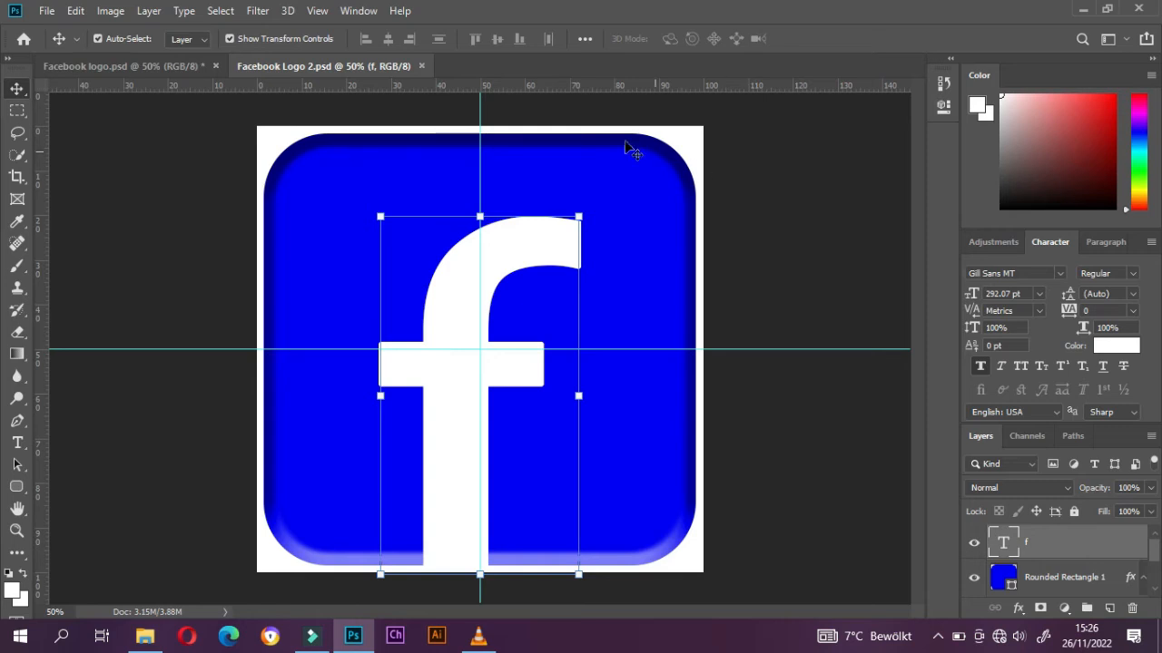
Create a white 3.5 × 3.5 inch RGB document at 300 pixels/inch, with horizontal and vertical guides through its center.
{"action": "right_click", "coordinate": [478, 62]}
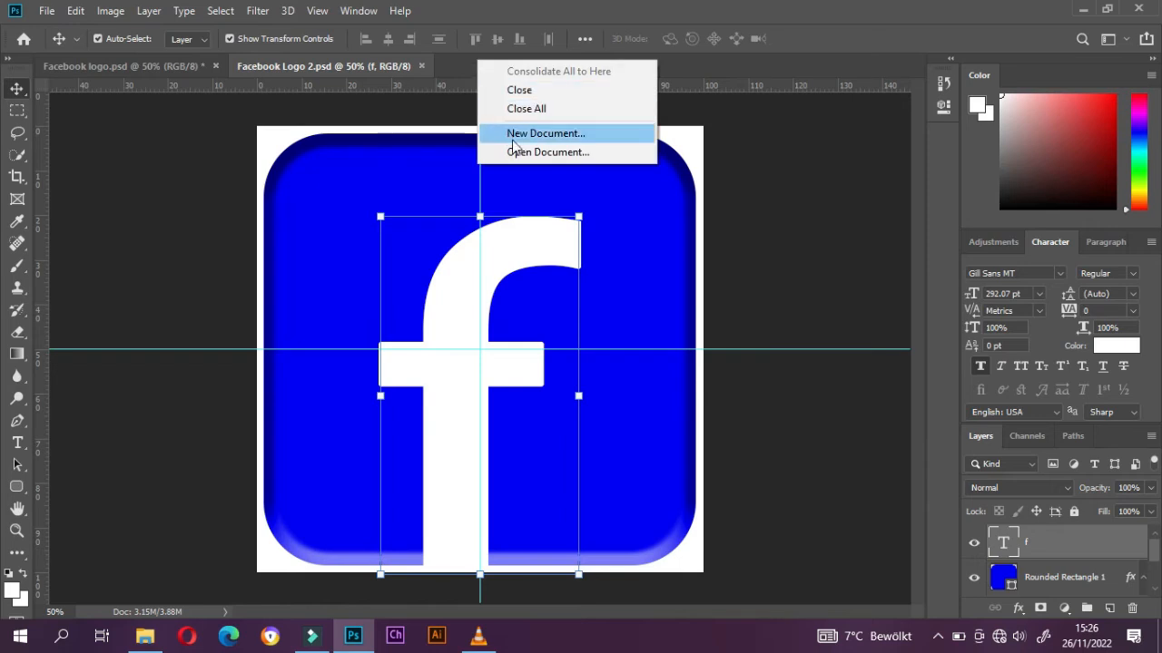
{"action": "left_click", "coordinate": [540, 134]}
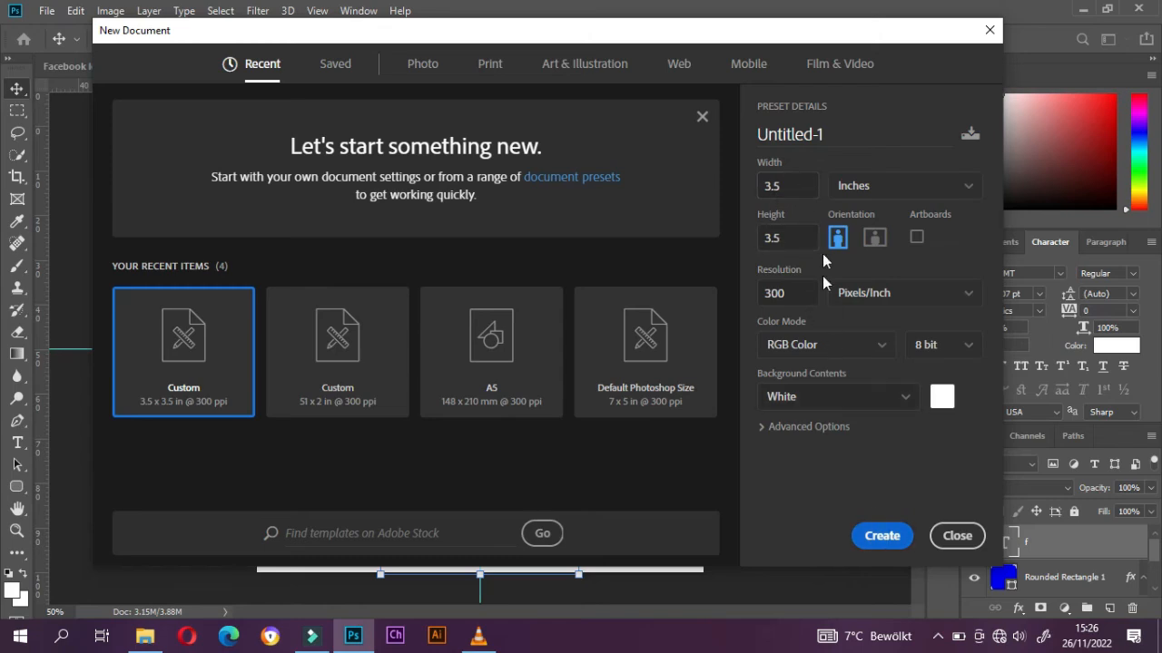
{"action": "left_click", "coordinate": [876, 535]}
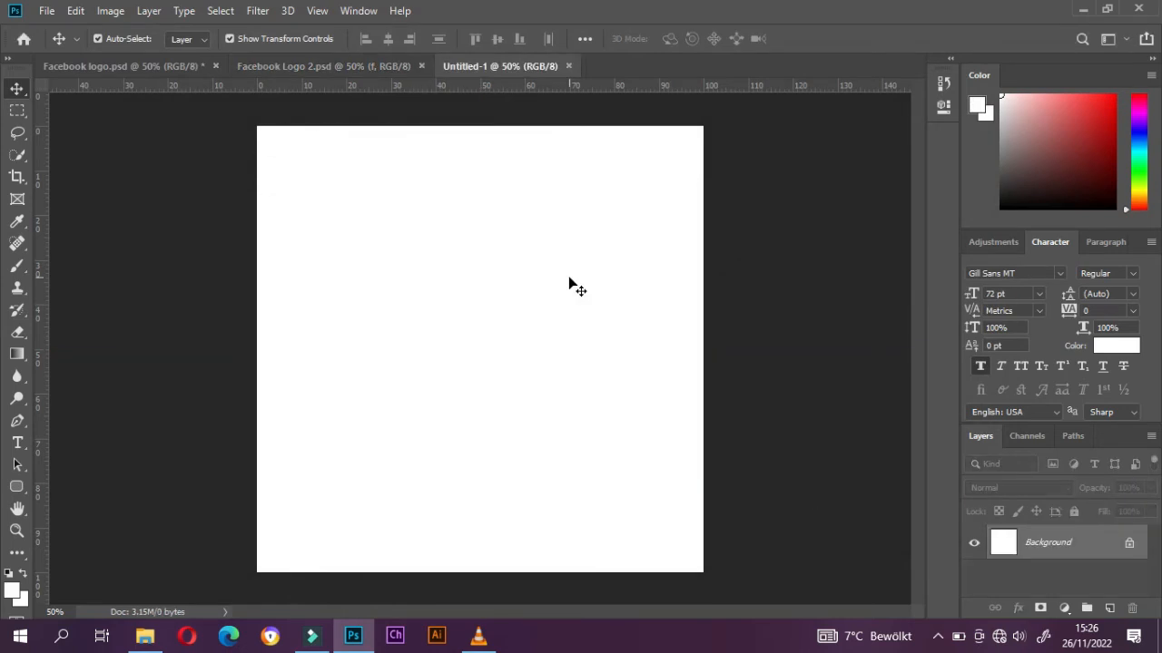
{"action": "left_click_drag", "start_coordinate": [477, 89], "coordinate": [475, 349]}
{"action": "left_click_drag", "start_coordinate": [47, 332], "coordinate": [482, 272]}
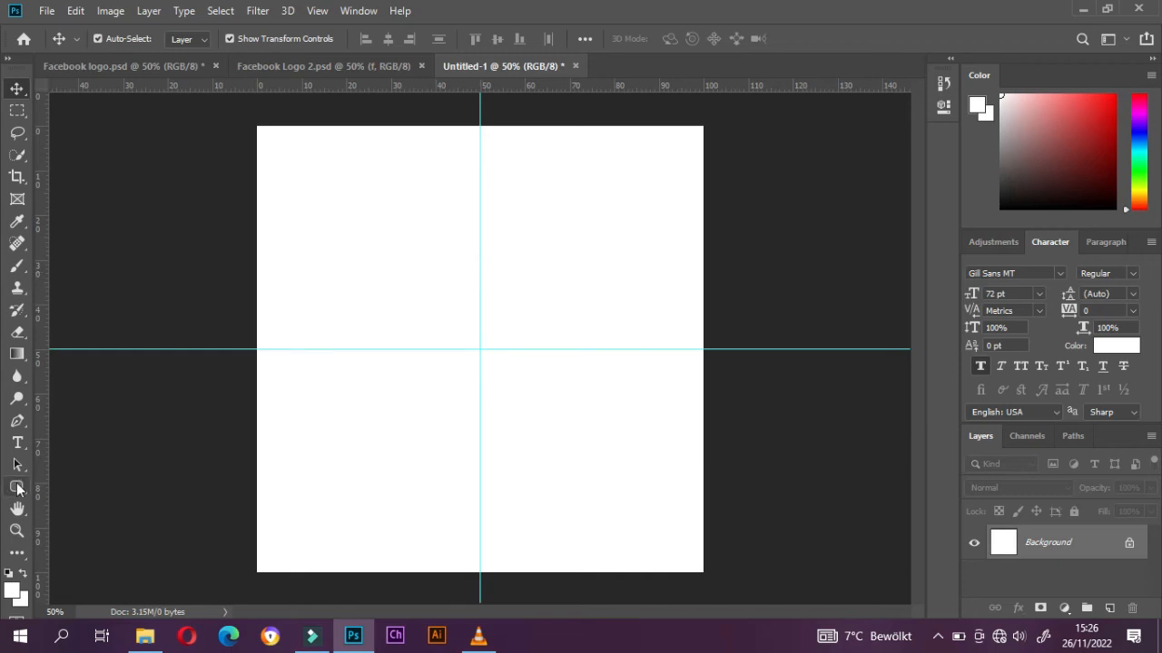
Draw a 1016 × 1016 px rounded rectangle with 150 px corner radius just inside the canvas edges and fill it with pure red.
{"action": "left_click", "coordinate": [18, 489]}
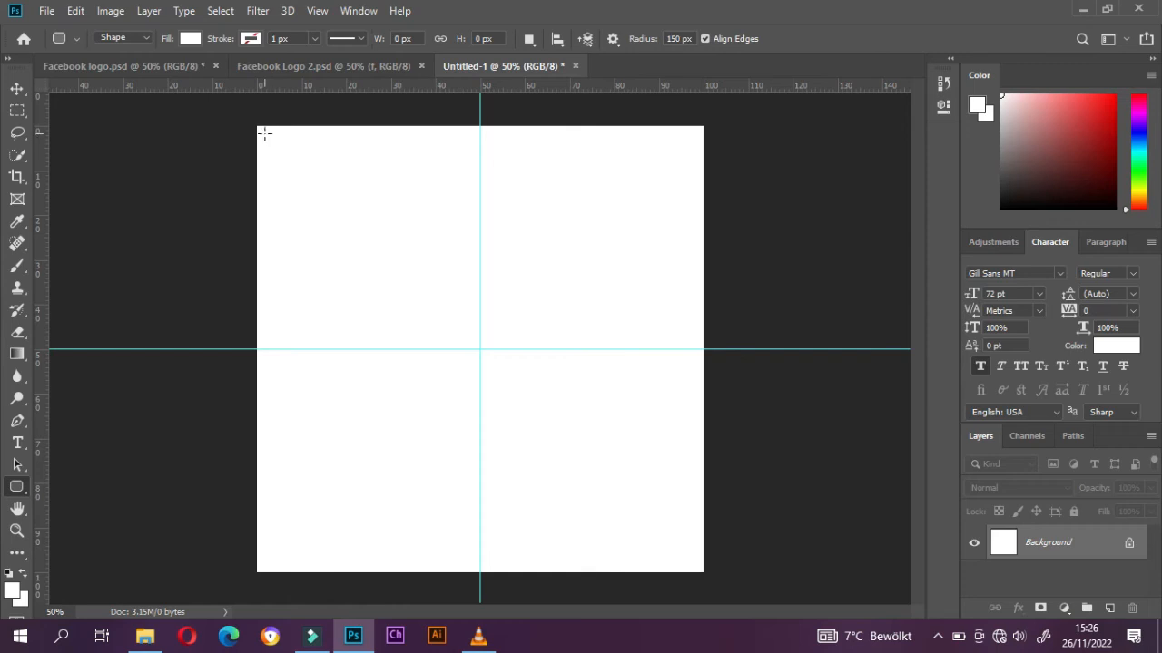
{"action": "left_click_drag", "start_coordinate": [264, 133], "coordinate": [655, 541]}
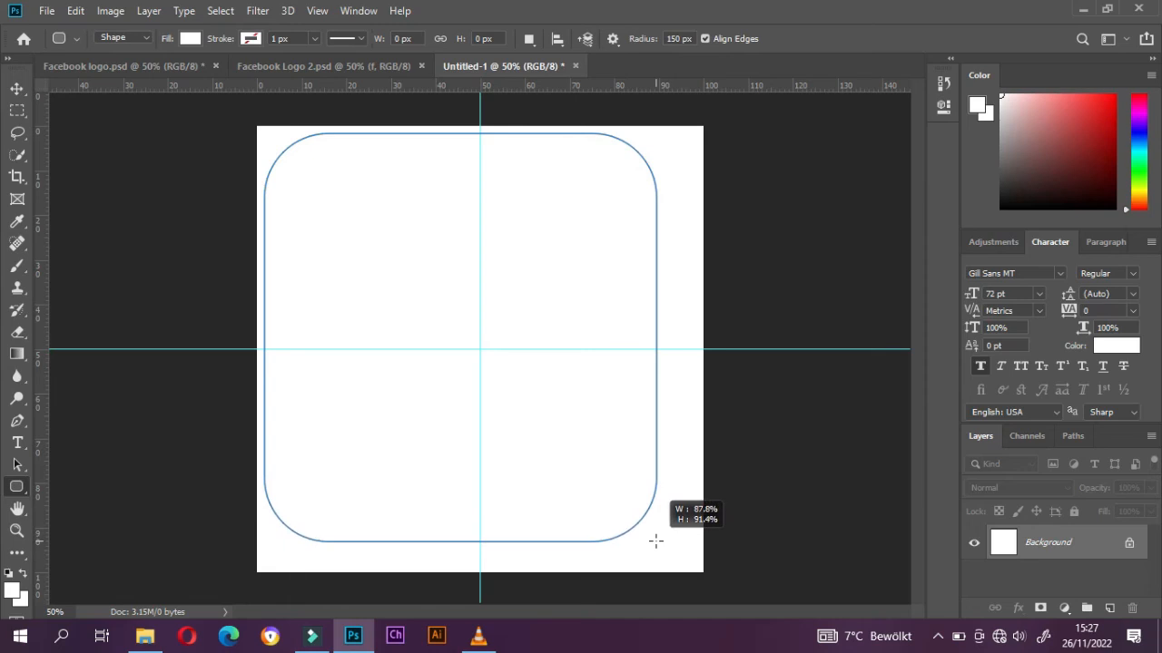
{"action": "left_click_drag", "start_coordinate": [655, 541], "coordinate": [697, 566]}
{"action": "key", "text": "shift"}
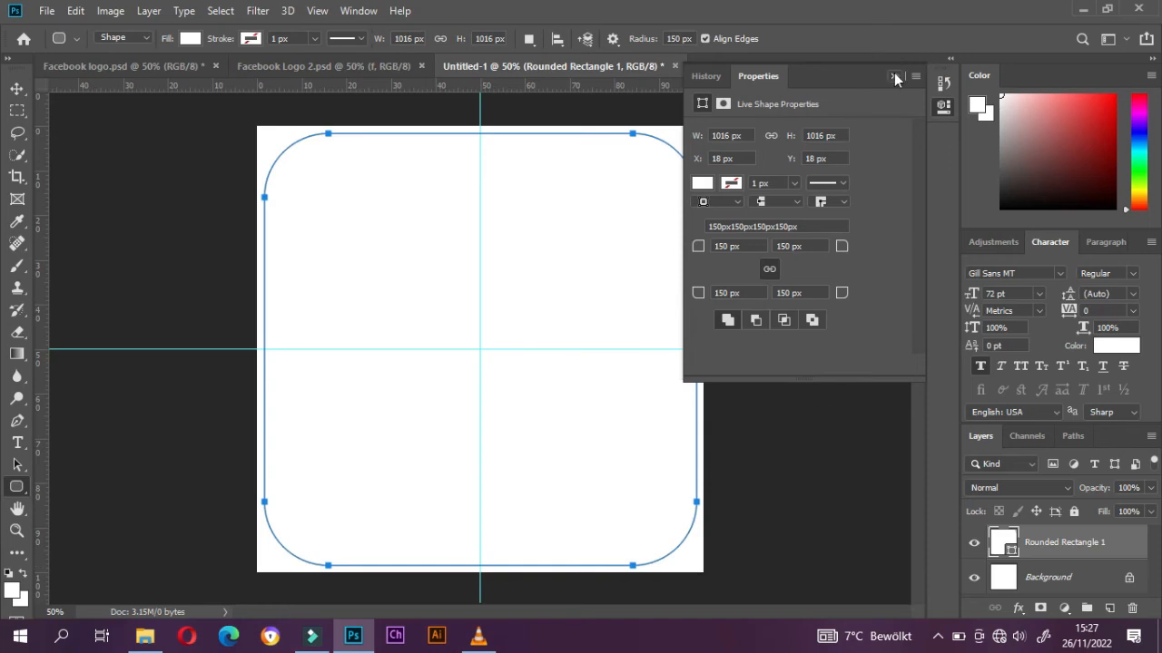
{"action": "left_click", "coordinate": [699, 185]}
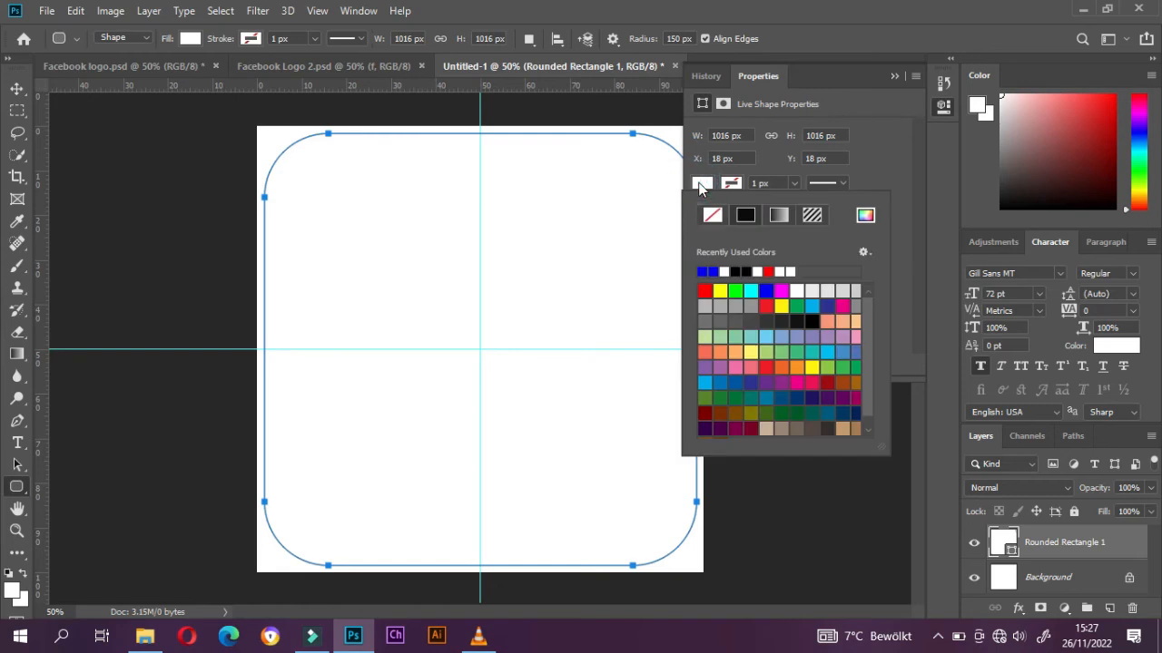
{"action": "left_click", "coordinate": [705, 292]}
{"action": "left_click", "coordinate": [894, 76]}
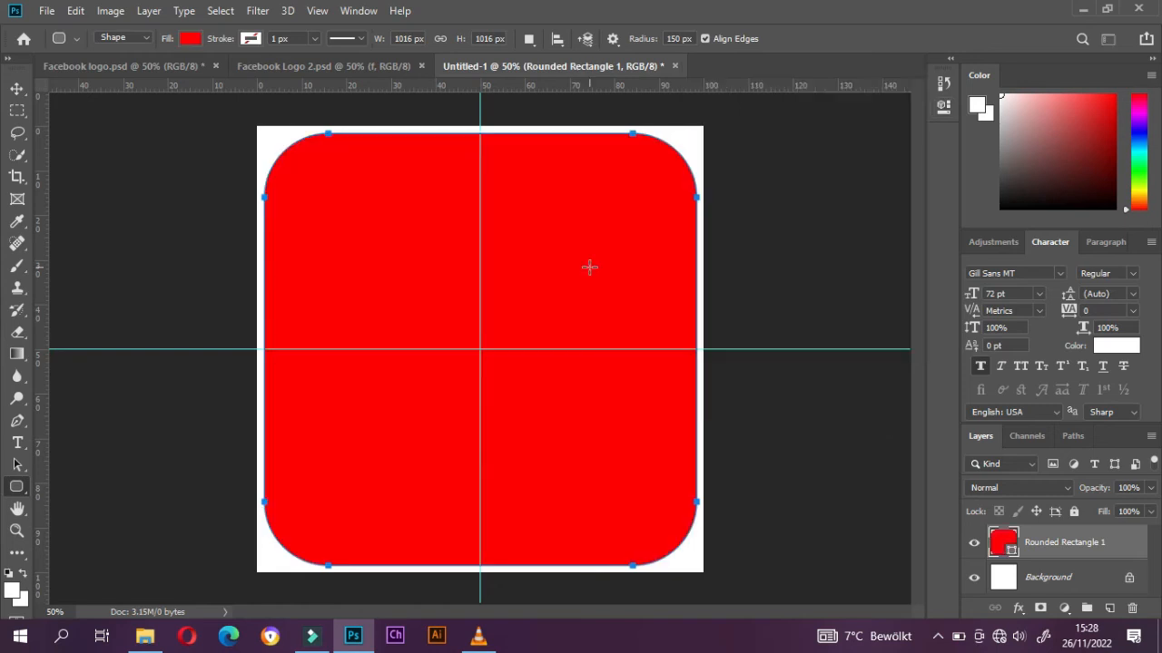
Apply a smooth Inner Bevel to the red rounded rectangle with the light angle set to -90°.
{"action": "double_click", "coordinate": [1127, 559]}
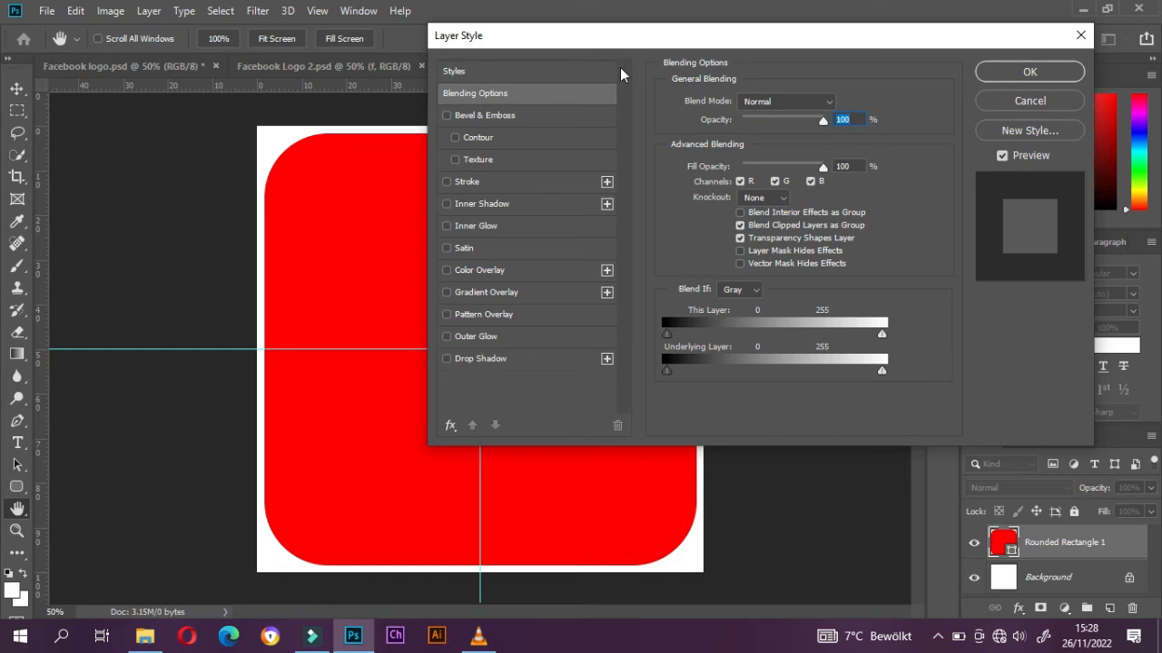
{"action": "left_click", "coordinate": [484, 119]}
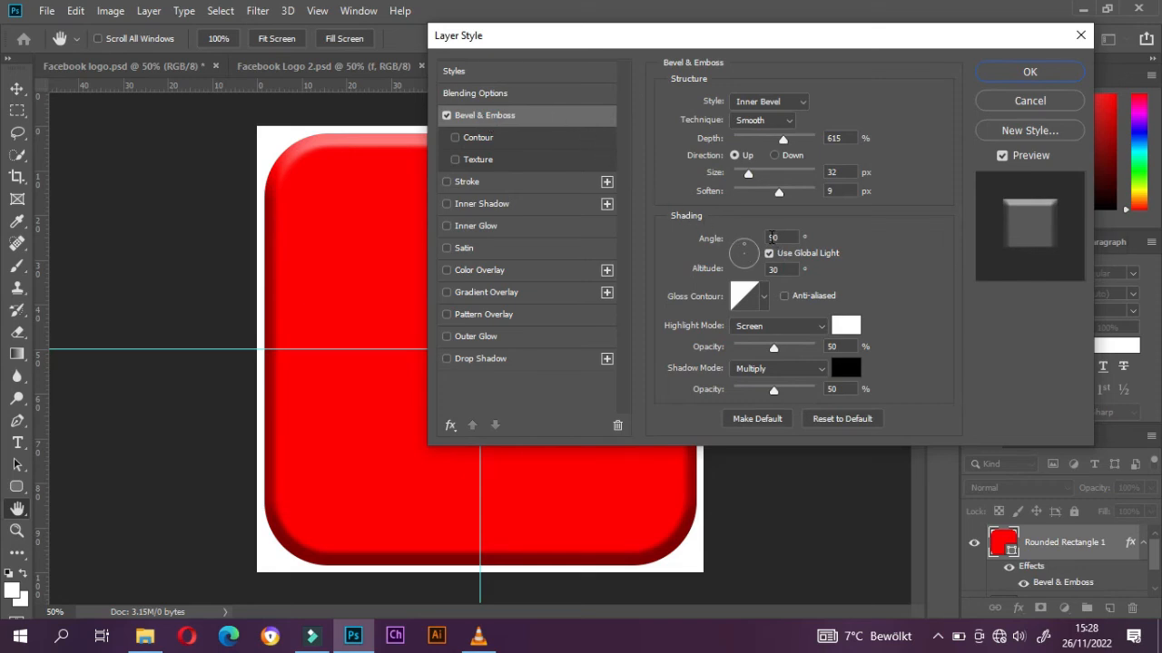
{"action": "left_click", "coordinate": [771, 237]}
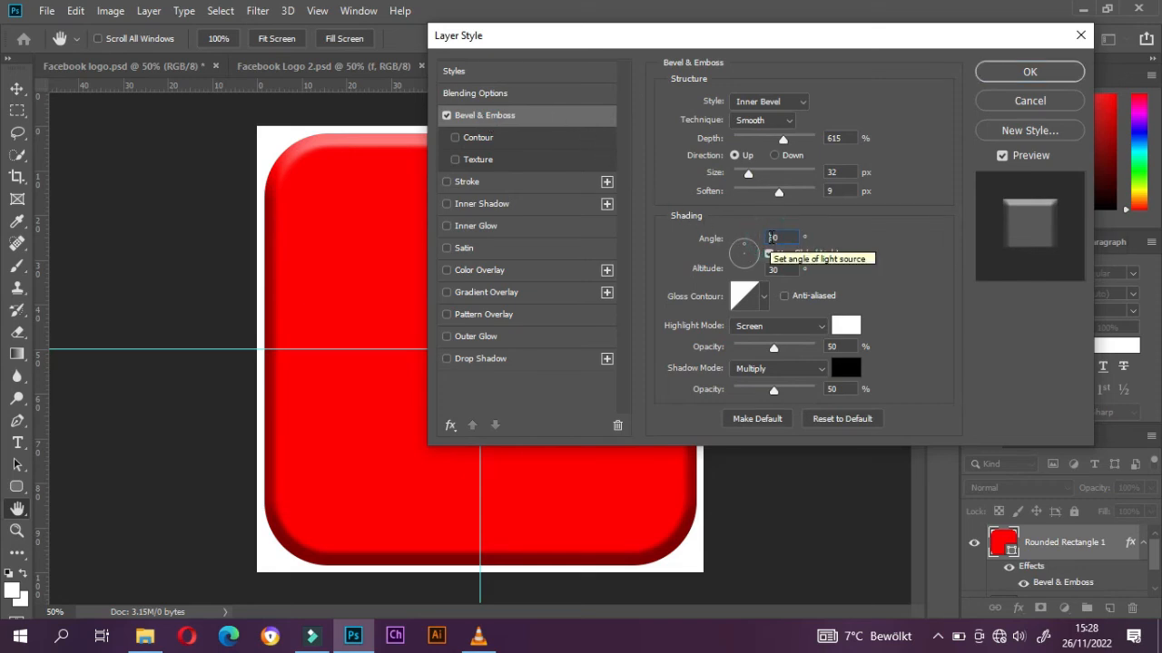
{"action": "type", "text": "-"}
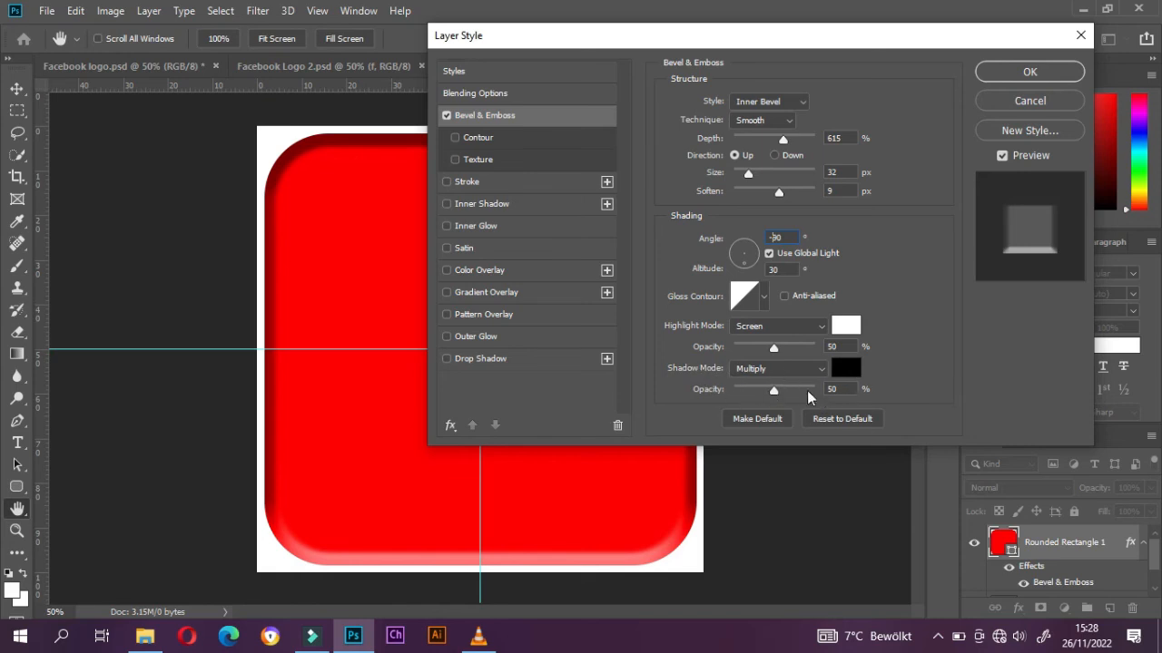
{"action": "left_click", "coordinate": [1030, 73]}
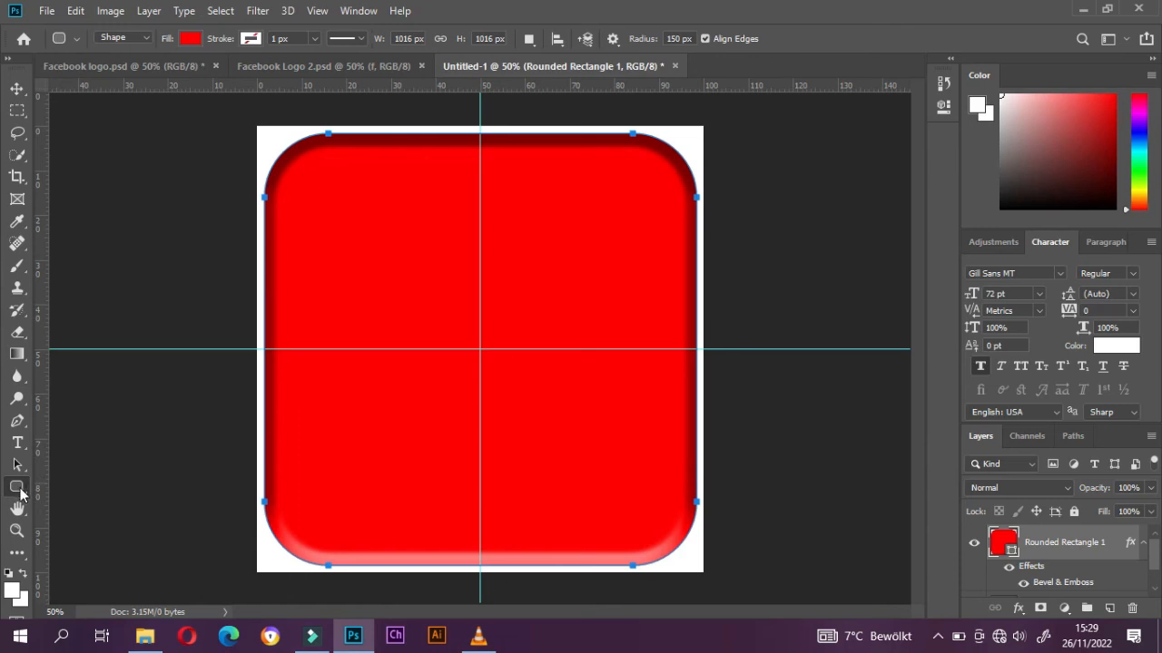
Draw a triangle custom shape about 296 × 255 px near the middle of the red rounded rectangle.
{"action": "left_click", "coordinate": [18, 490]}
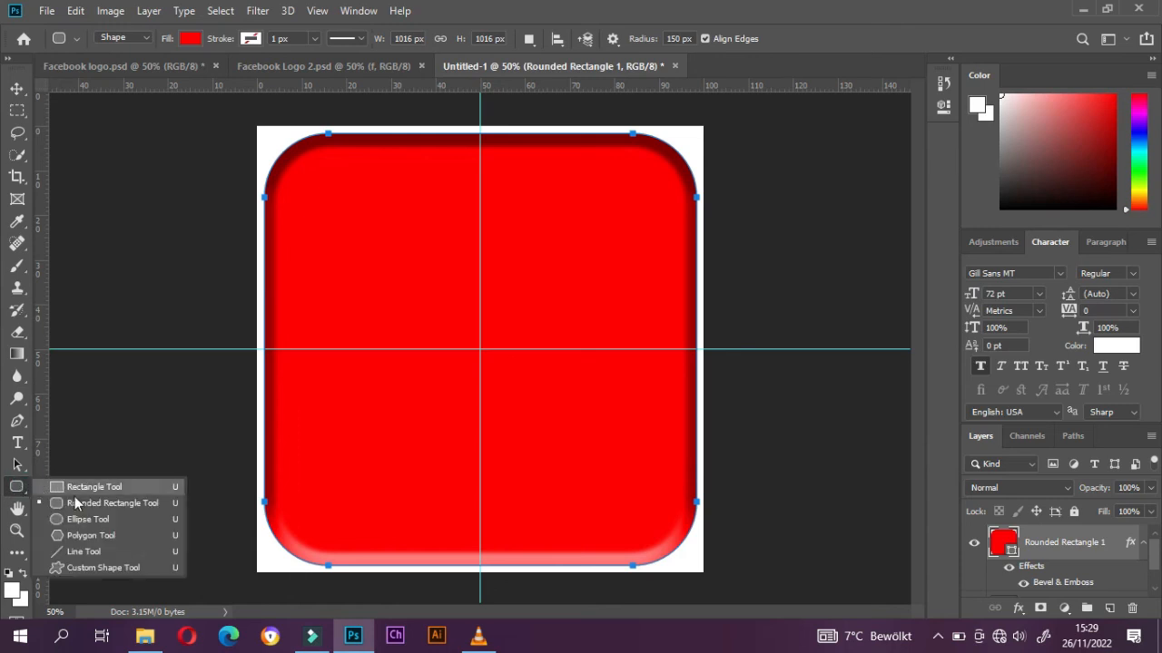
{"action": "left_click", "coordinate": [124, 568]}
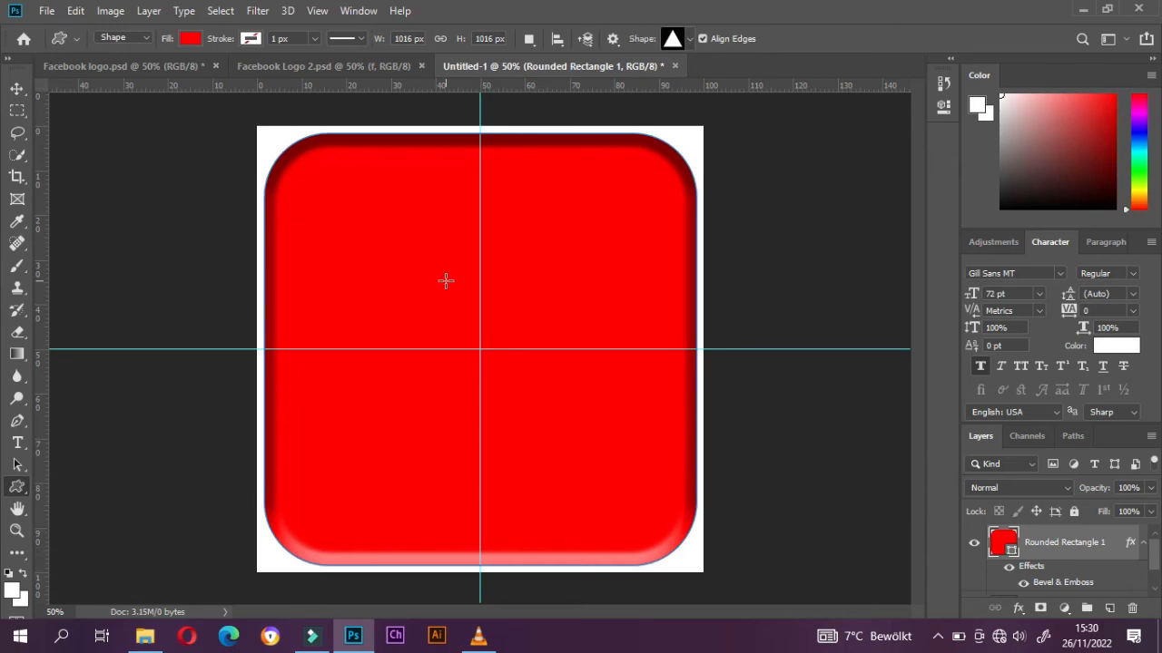
{"action": "key", "text": "shift"}
{"action": "left_click_drag", "start_coordinate": [446, 283], "coordinate": [541, 379]}
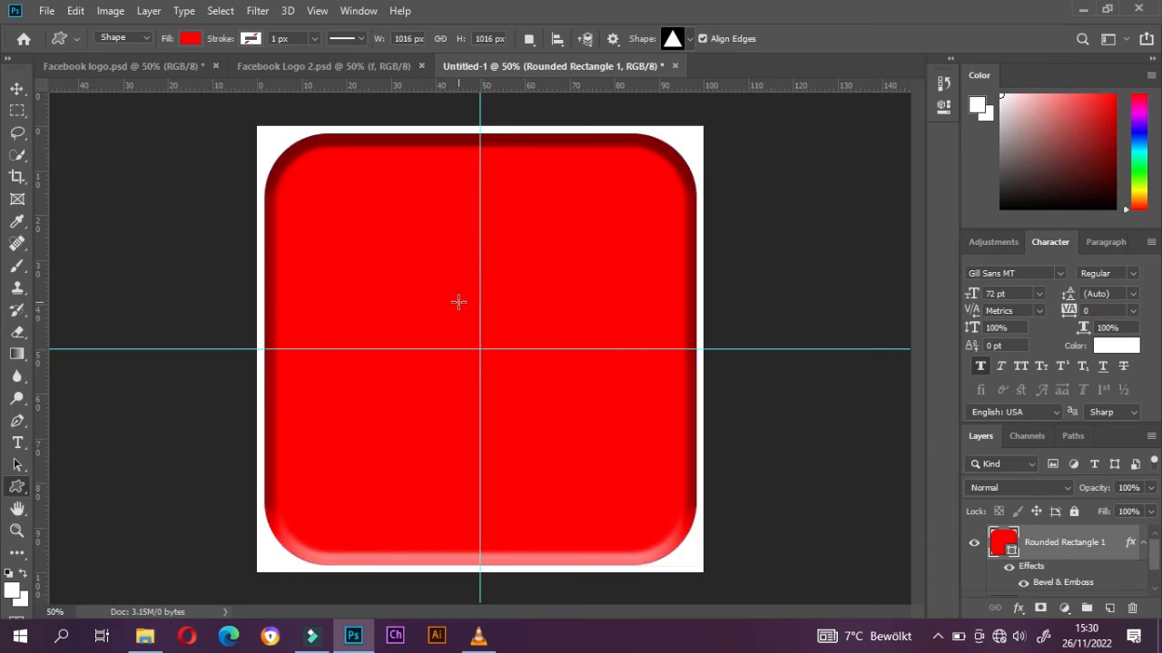
{"action": "left_click_drag", "start_coordinate": [458, 302], "coordinate": [584, 411]}
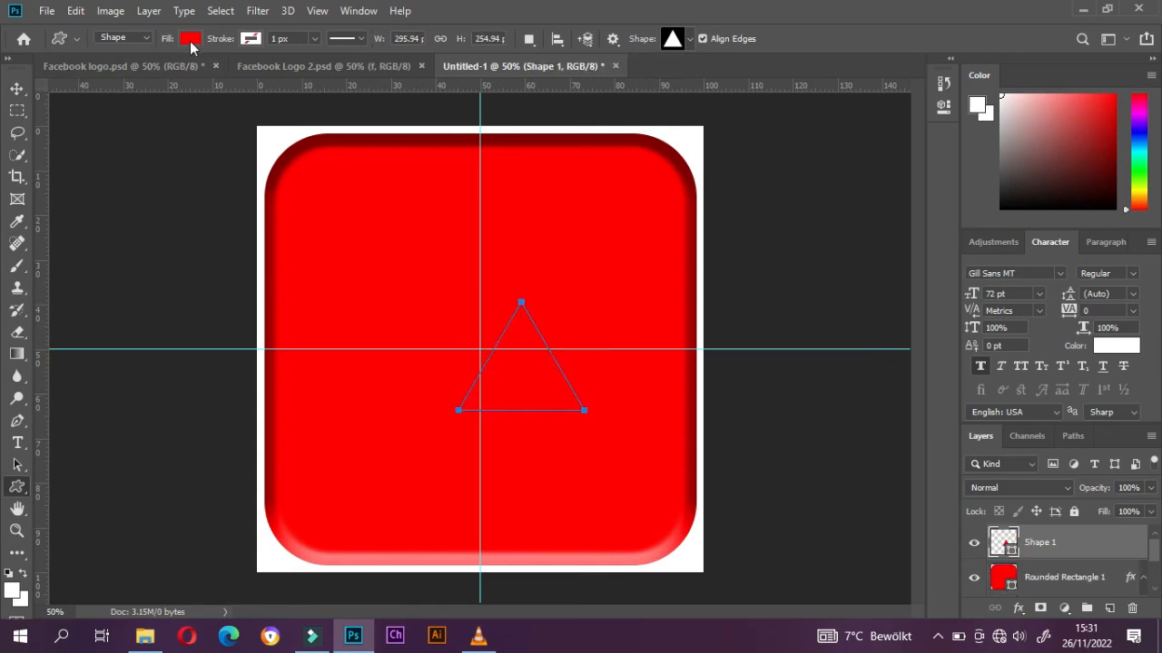
Change the fill colour of the triangle shape to white.
{"action": "left_click", "coordinate": [190, 39]}
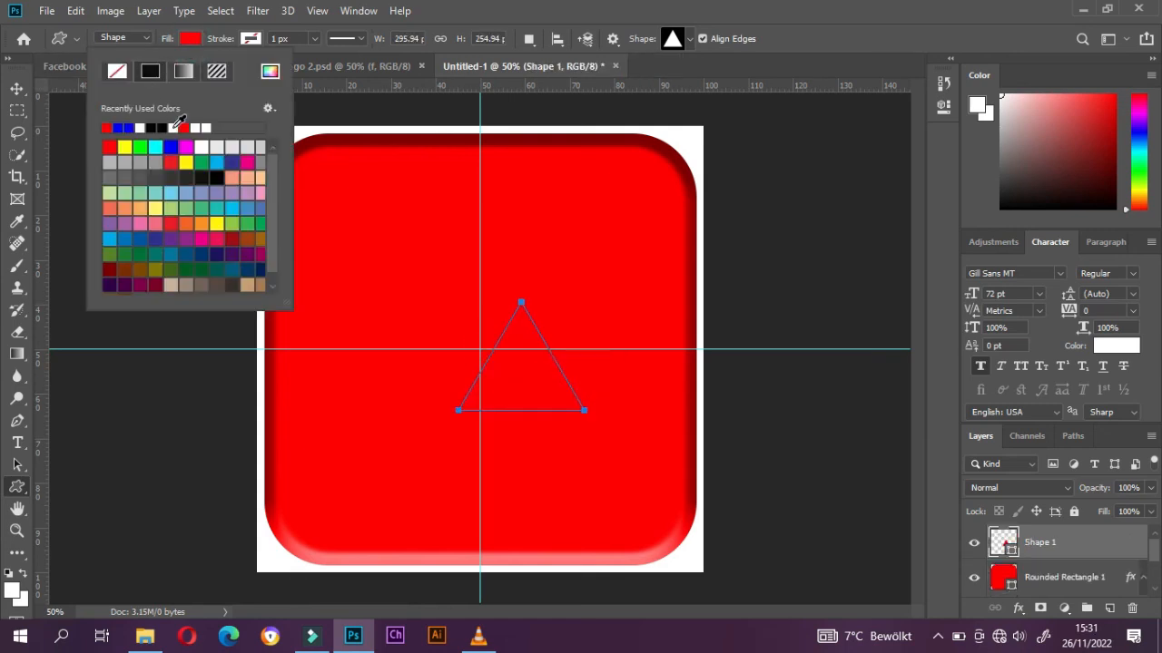
{"action": "left_click", "coordinate": [174, 127]}
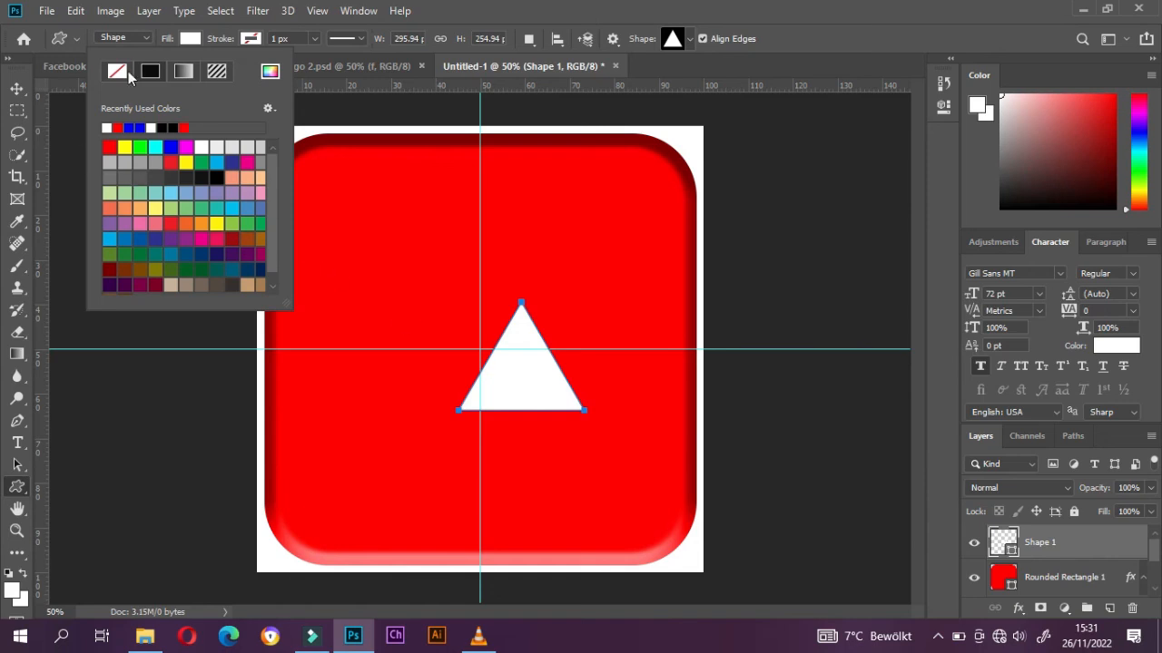
{"action": "left_click", "coordinate": [183, 42]}
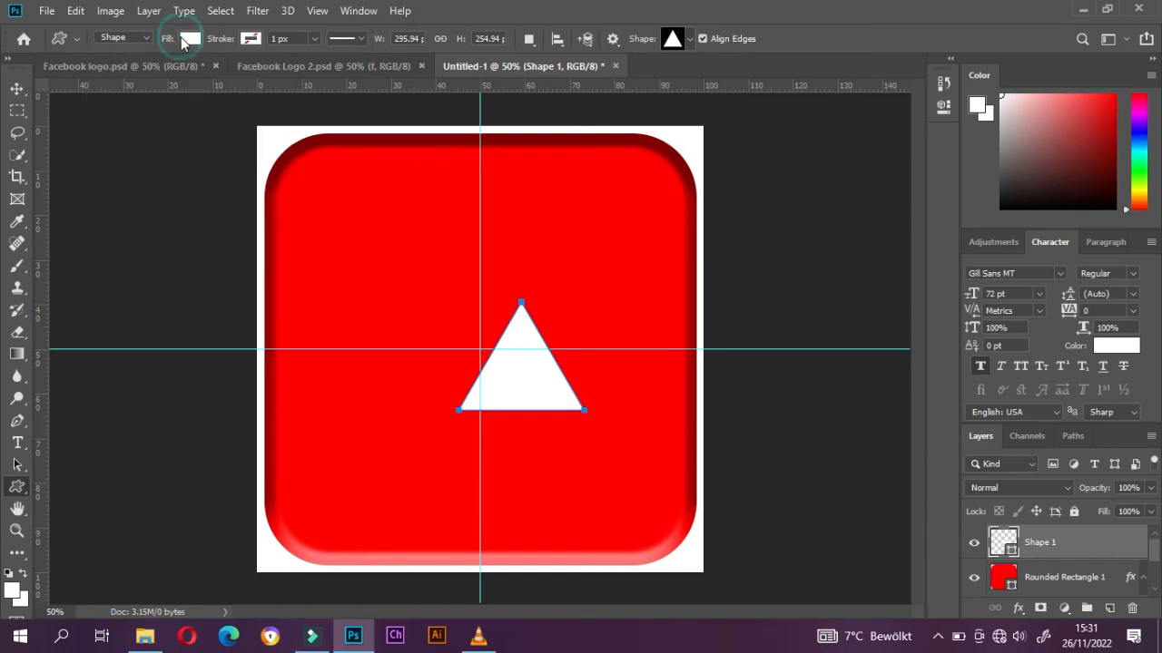
Rotate the white triangle 90° clockwise so it points right like a play symbol.
{"action": "left_click", "coordinate": [16, 89]}
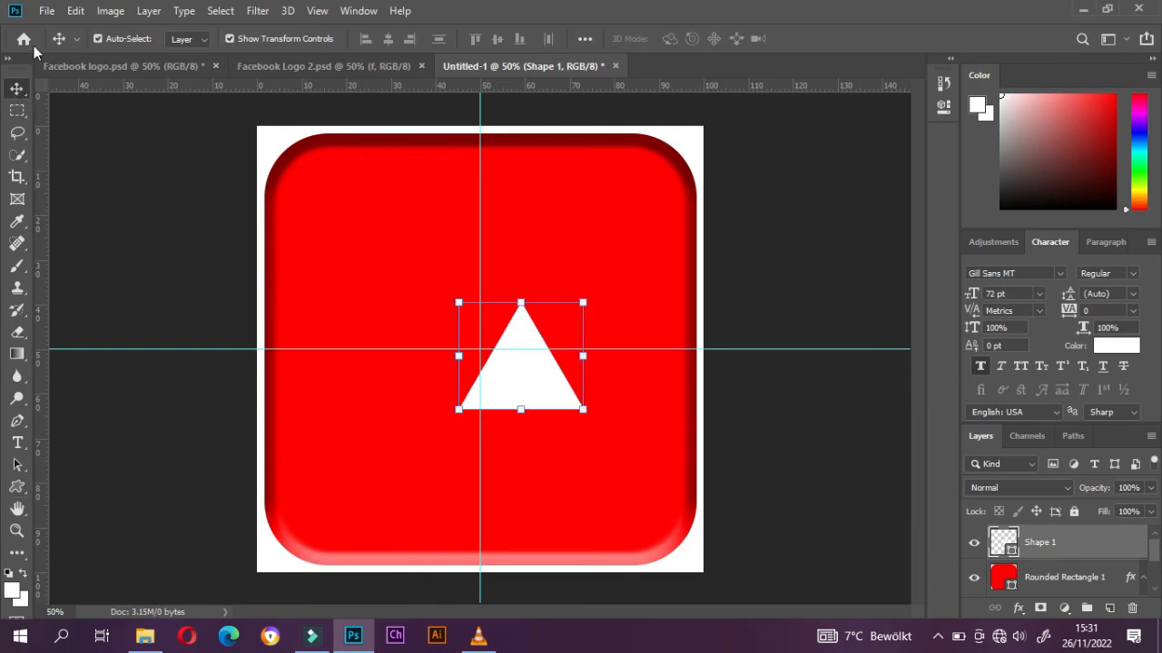
{"action": "left_click", "coordinate": [77, 19]}
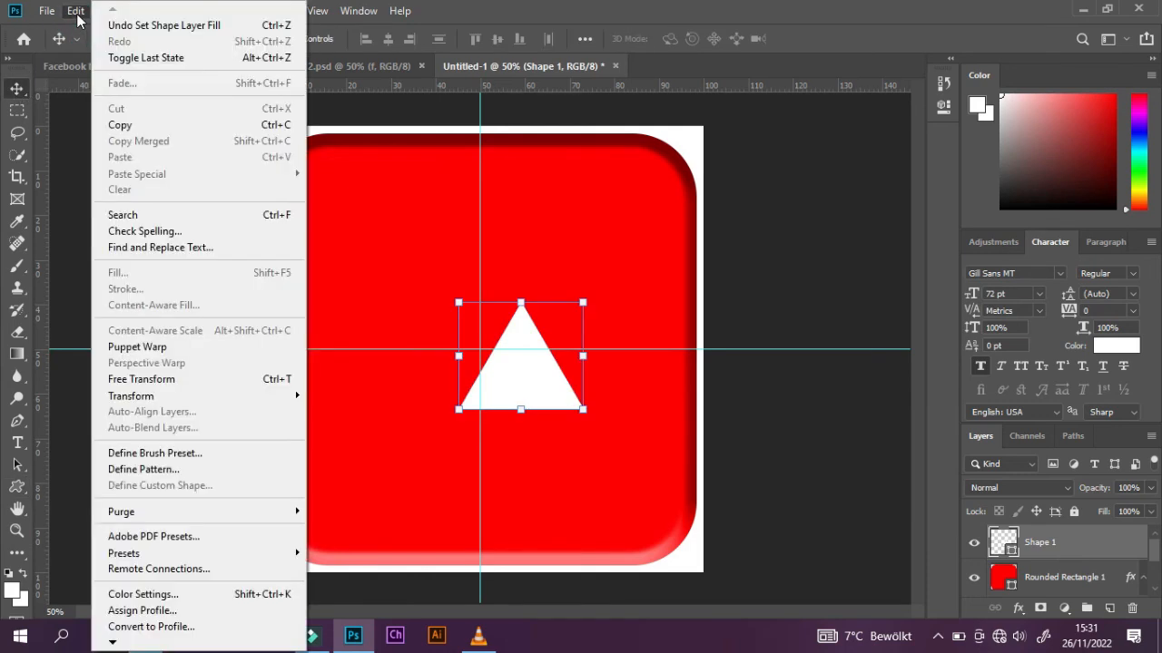
{"action": "left_click", "coordinate": [203, 396]}
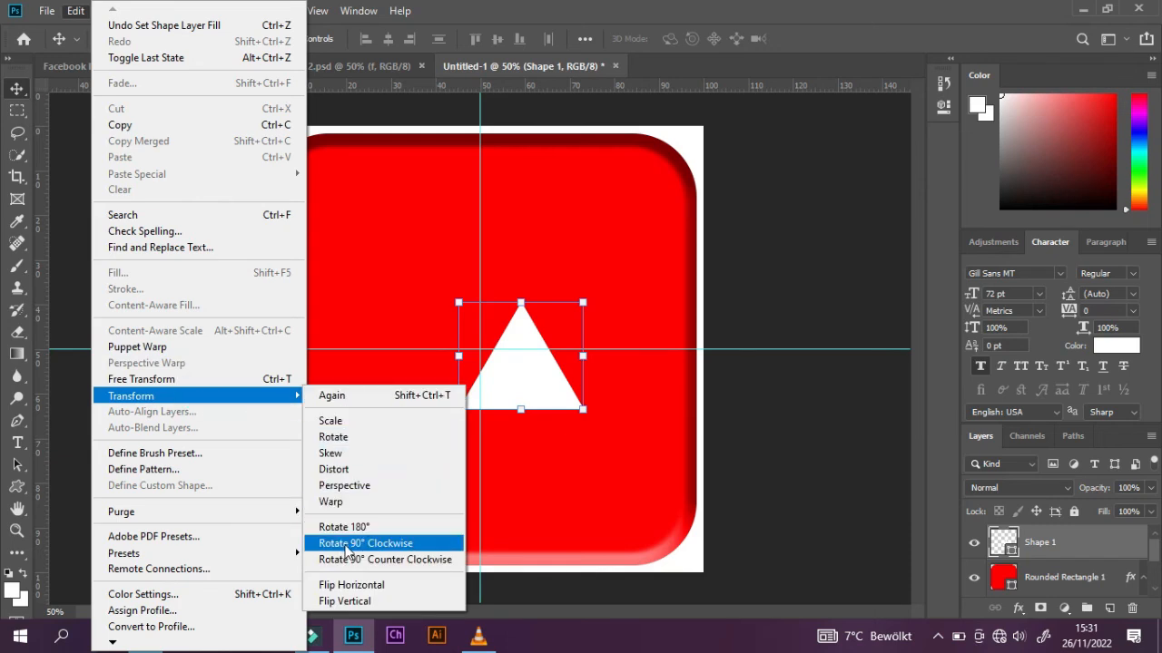
{"action": "left_click", "coordinate": [373, 543]}
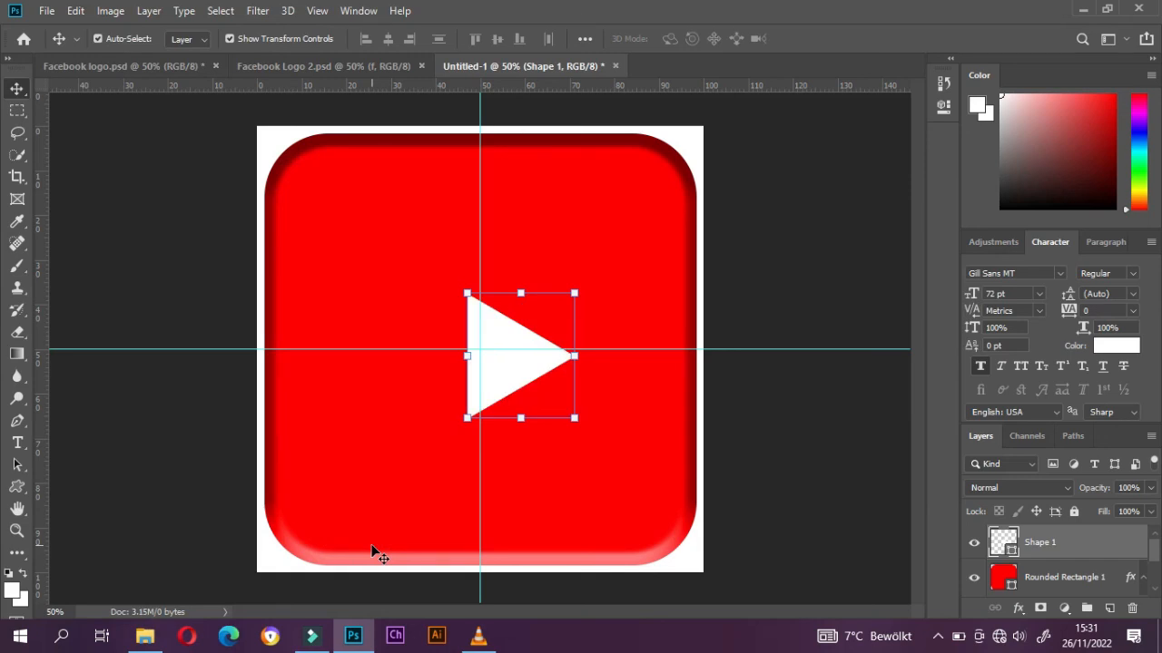
Select the entire canvas while keeping the triangle's layer active.
{"action": "key", "text": "ctrl"}
{"action": "key", "text": "ctrl+a"}
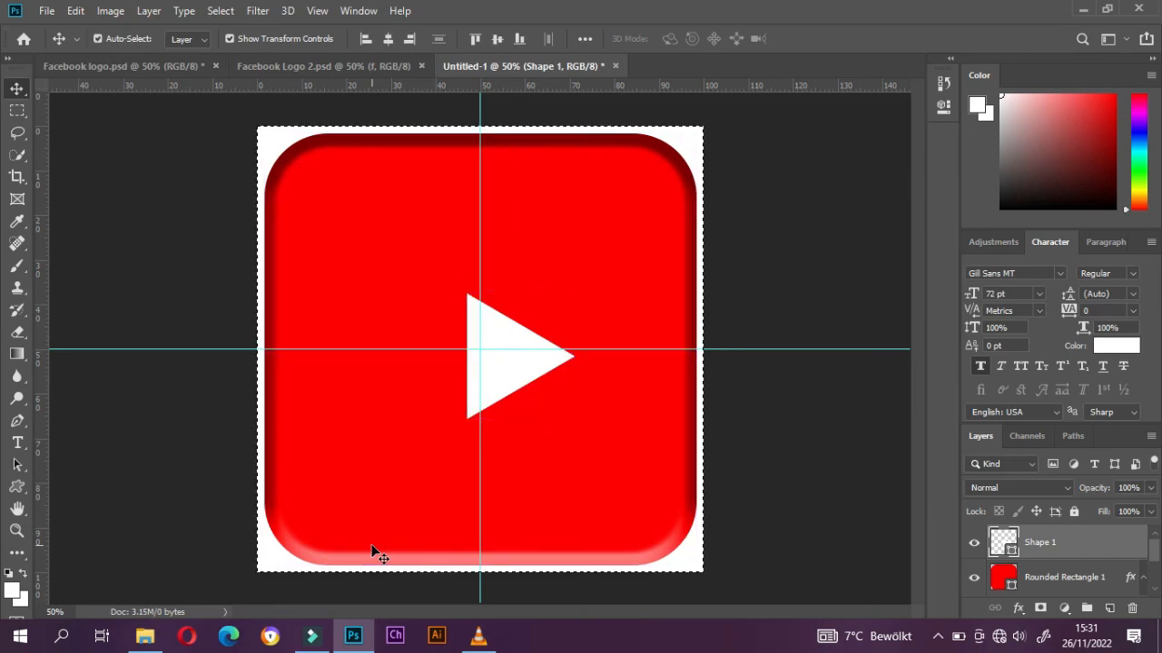